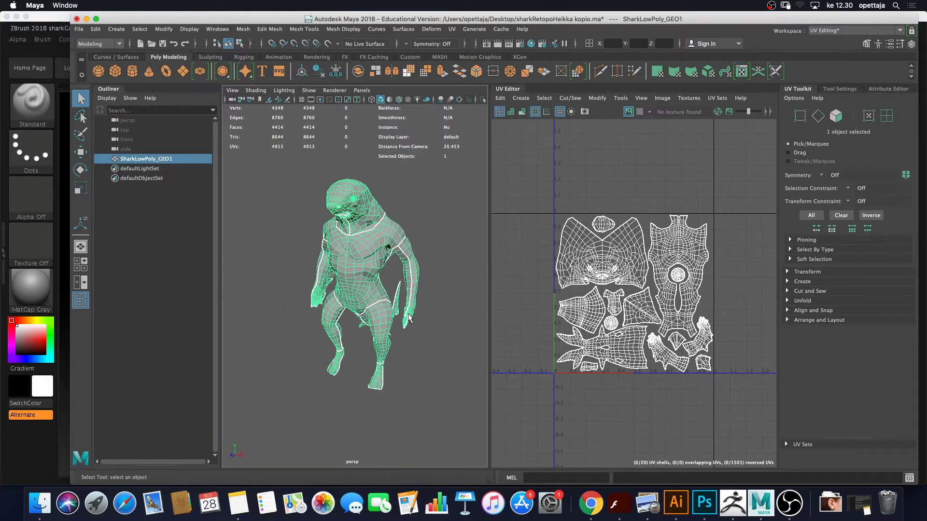
Examine the faceted shading and UV seams of the SharkLowPoly_GEO1 mesh around the head, torso and arms
scroll(408, 317, up, 3)
alt+drag(434, 277, 449, 221)
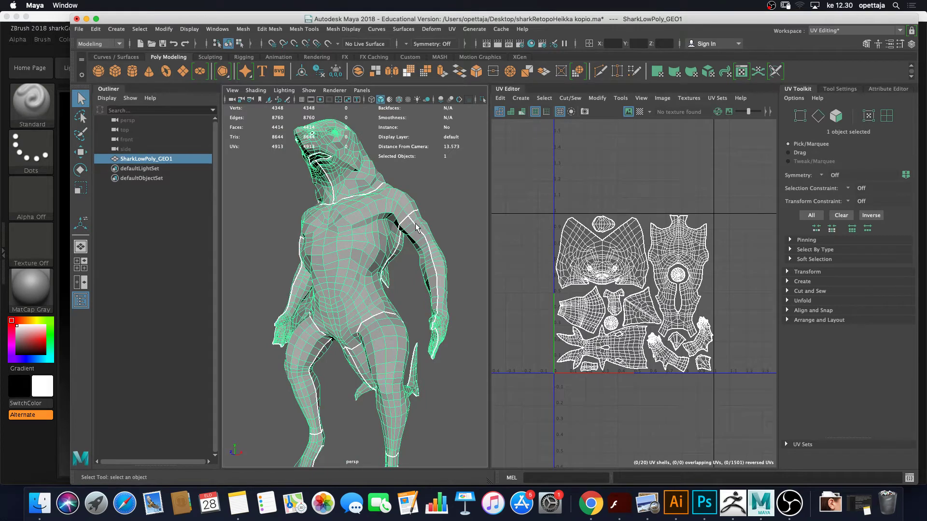
click(156, 237)
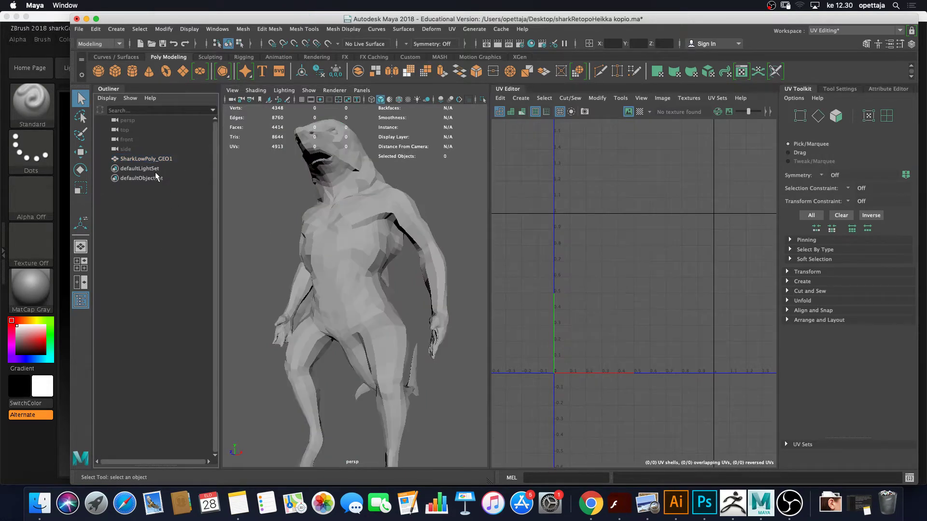
click(165, 159)
alt+drag(416, 203, 442, 173)
alt+drag(443, 304, 361, 156)
alt+drag(443, 214, 457, 192)
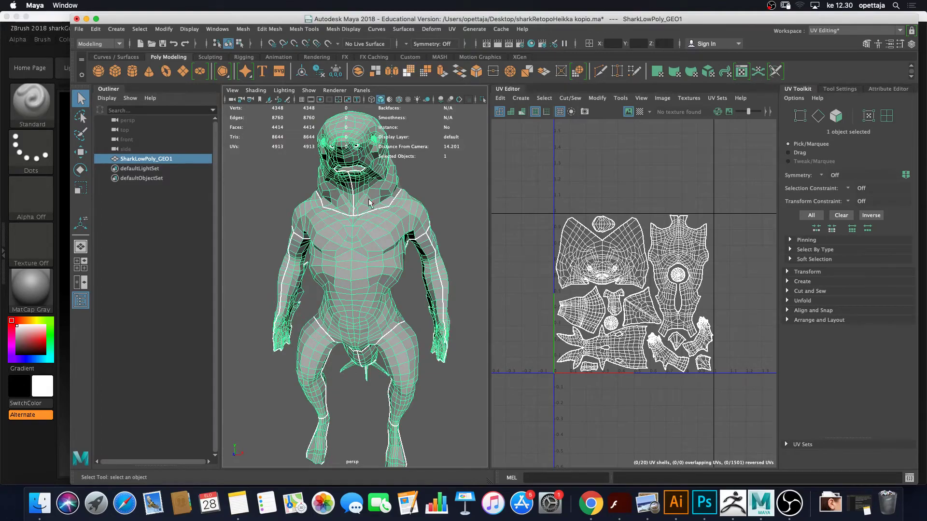
alt+drag(370, 202, 444, 227)
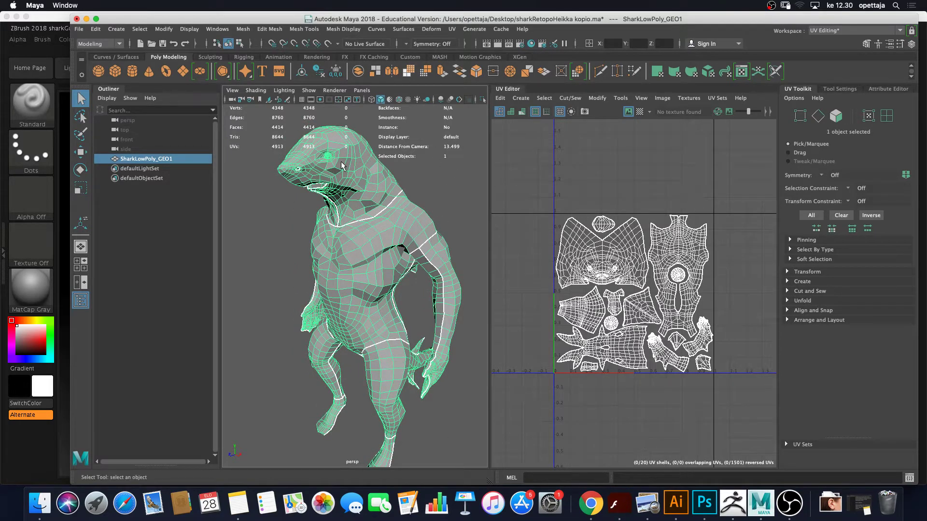
Apply Soften Edge to the entire SharkLowPoly_GEO1 mesh
click(357, 30)
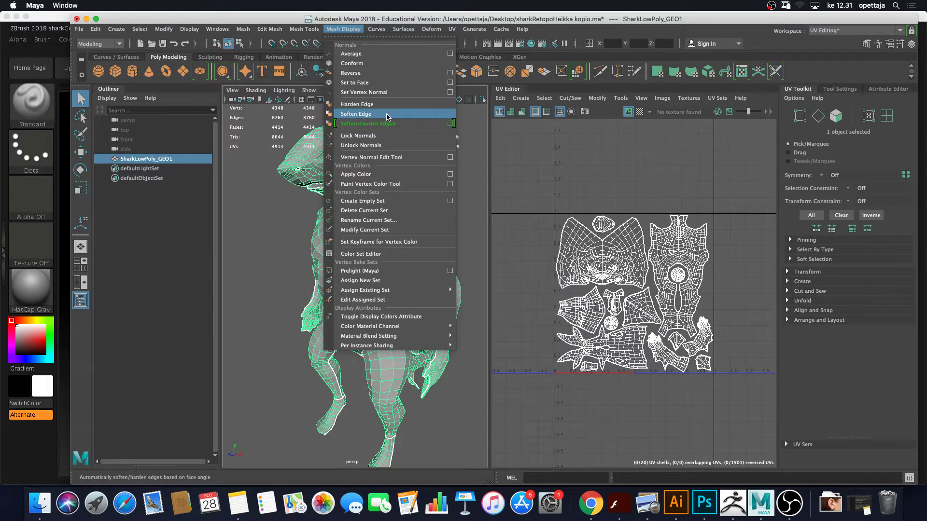
click(387, 118)
click(436, 189)
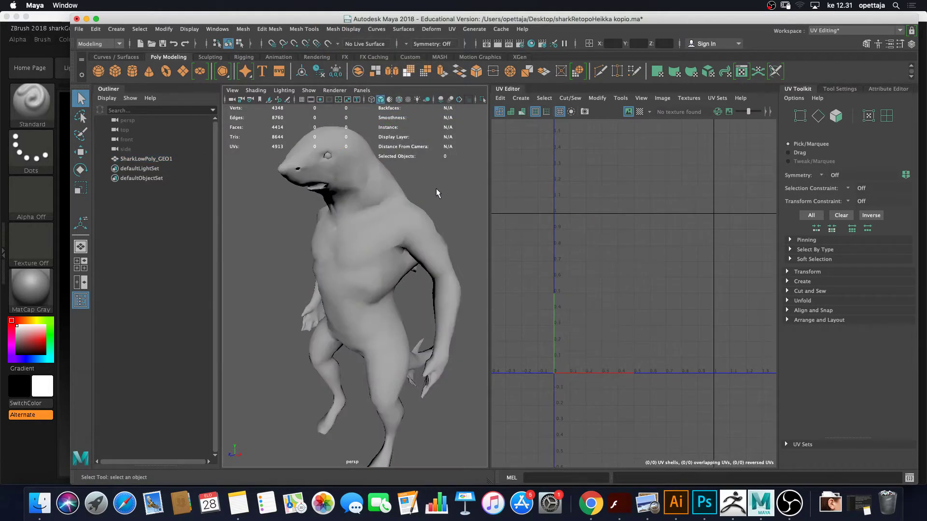
scroll(432, 199, up, 5)
click(324, 200)
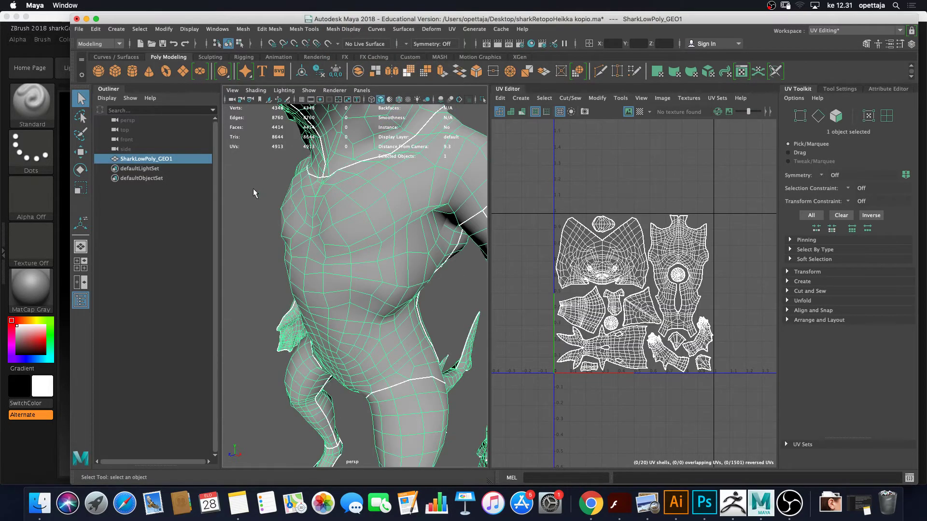
Set the selection symmetry to Object X
alt+drag(255, 193, 447, 451)
alt+drag(452, 300, 282, 263)
click(478, 306)
alt+drag(453, 279, 369, 276)
alt+drag(434, 287, 317, 301)
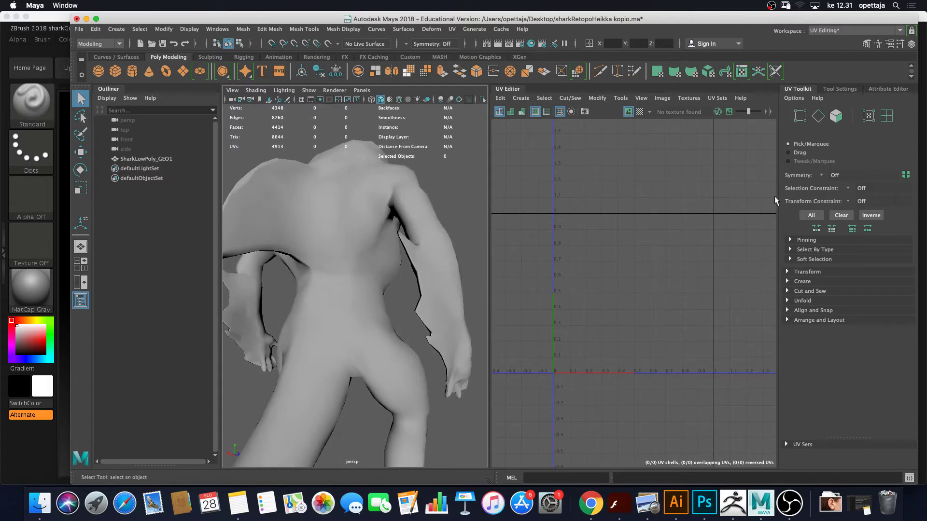
click(827, 176)
click(845, 190)
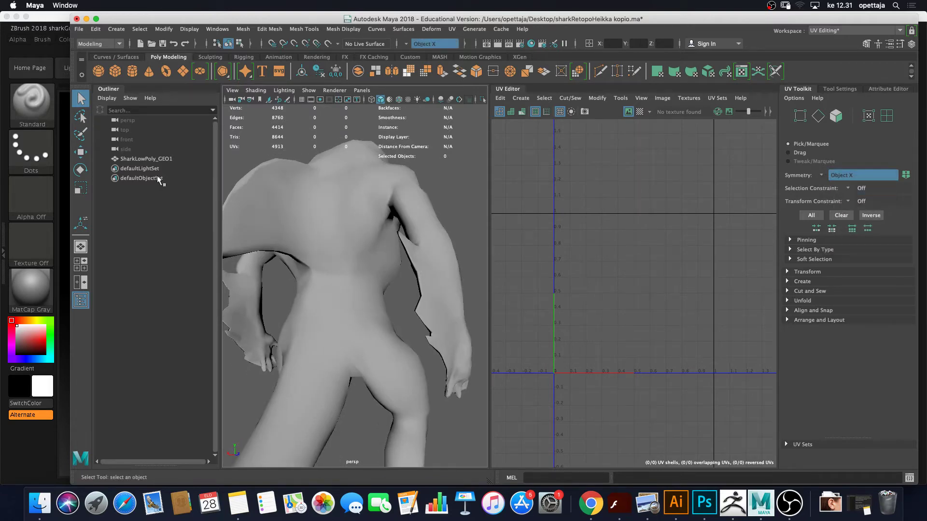
Select the UV seam edges running from the hand up the forearm to the upper arm and apply Harden Edge to them
key(F10)
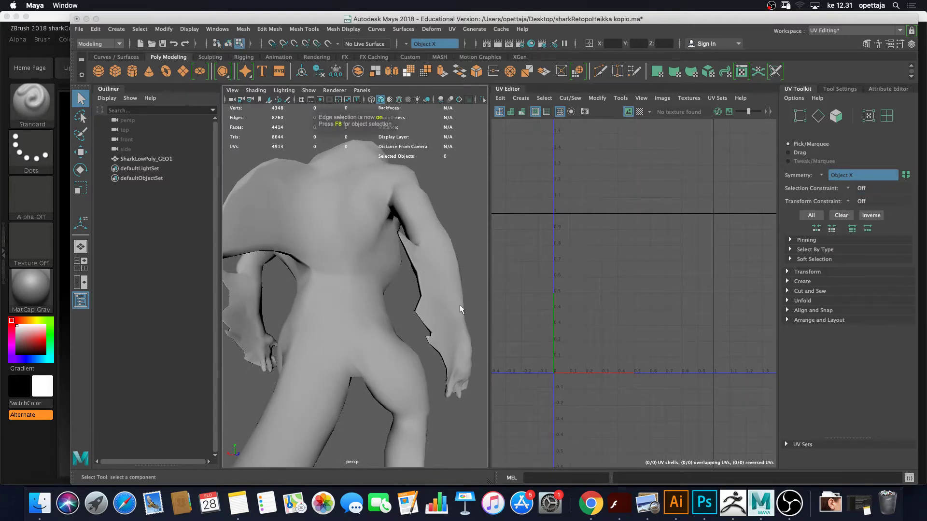
click(442, 356)
click(441, 357)
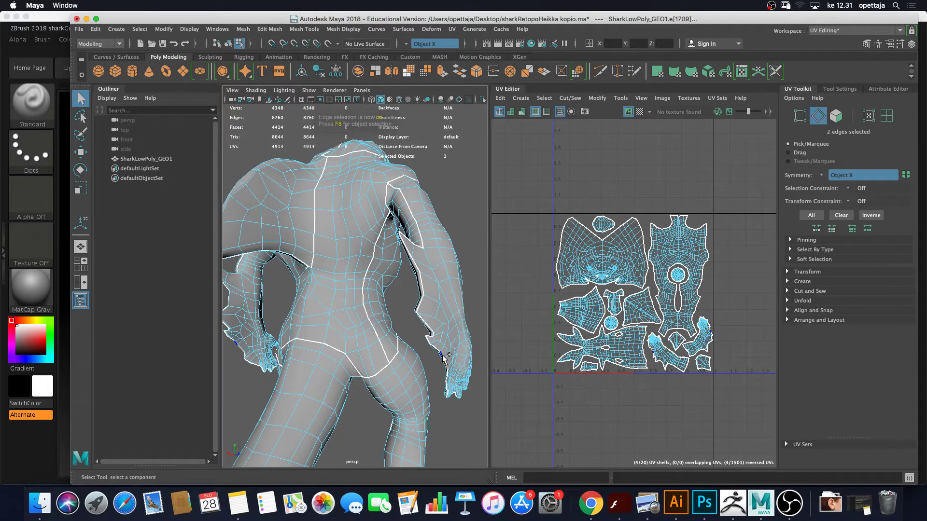
shift+click(435, 348)
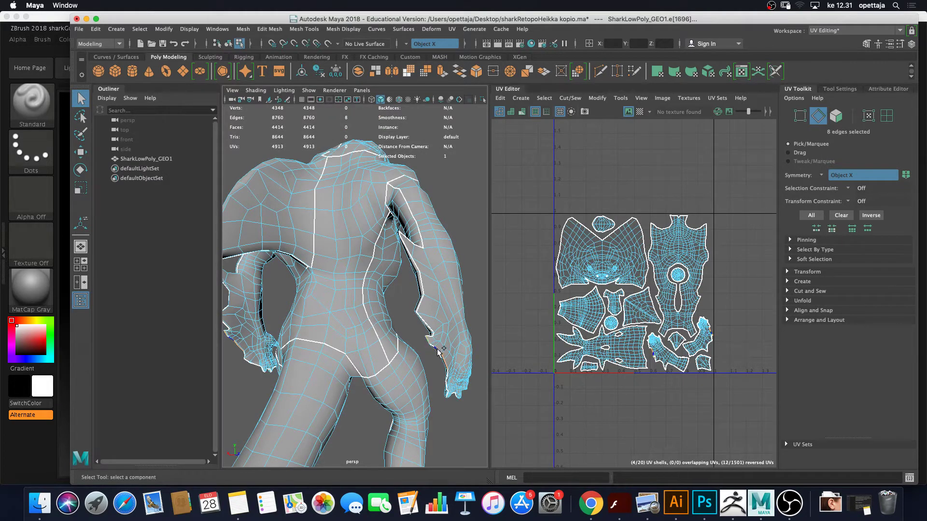
shift+click(435, 340)
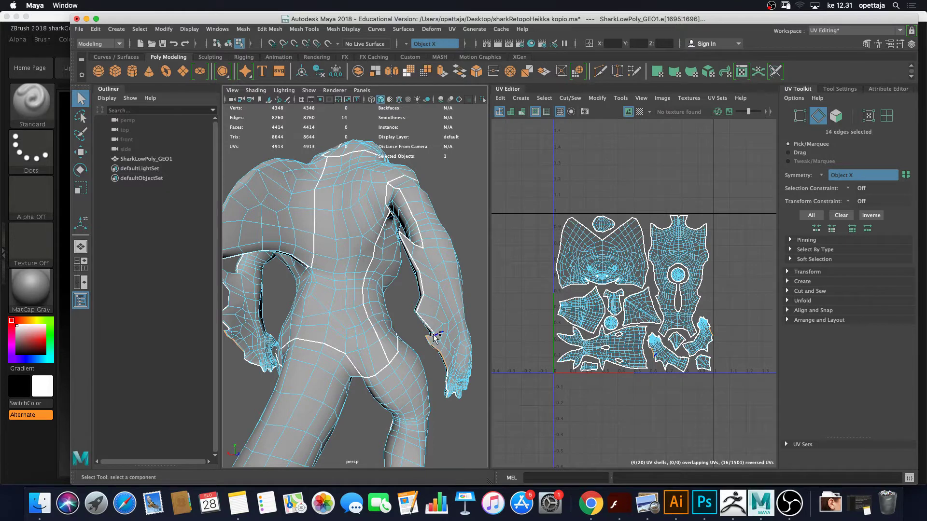
shift+click(437, 337)
shift+click(437, 335)
shift+click(434, 331)
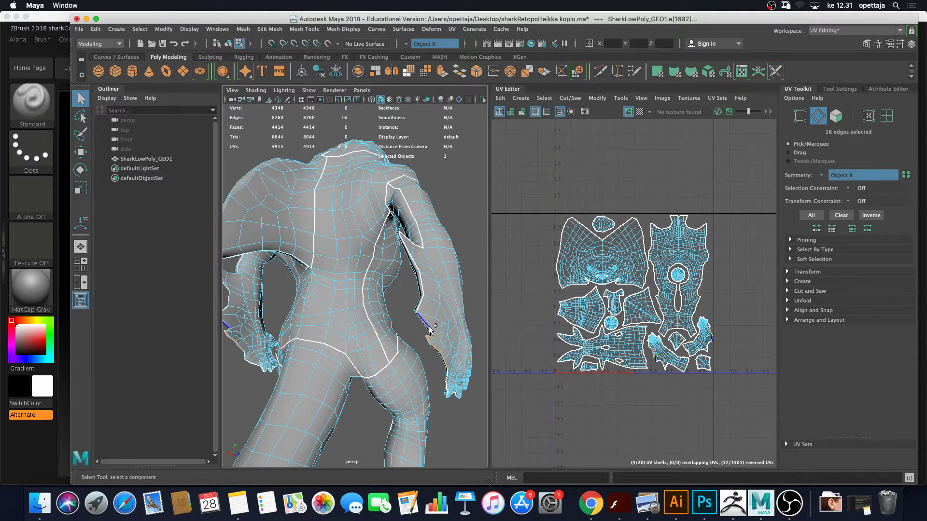
shift+click(429, 326)
shift+click(411, 252)
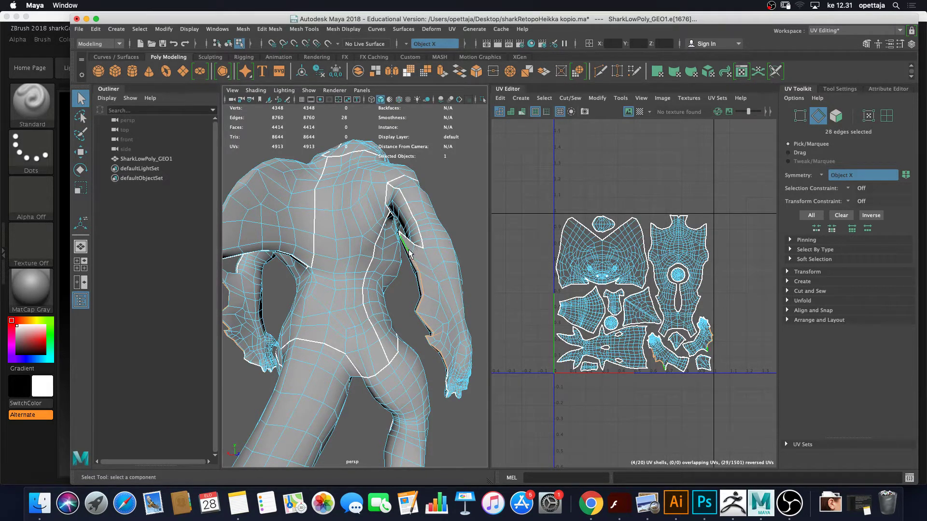
shift+click(400, 236)
shift+click(400, 235)
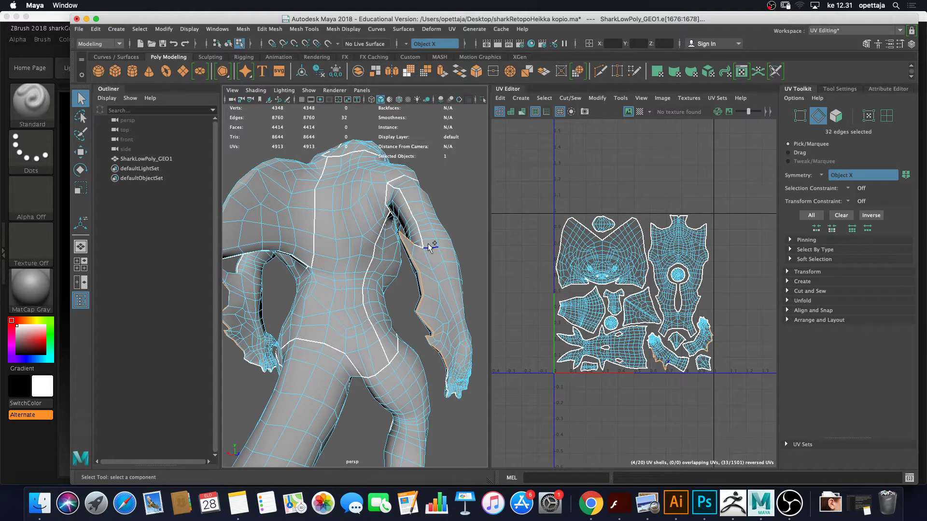
shift+click(420, 245)
scroll(459, 332, up, 3)
scroll(457, 337, down, 3)
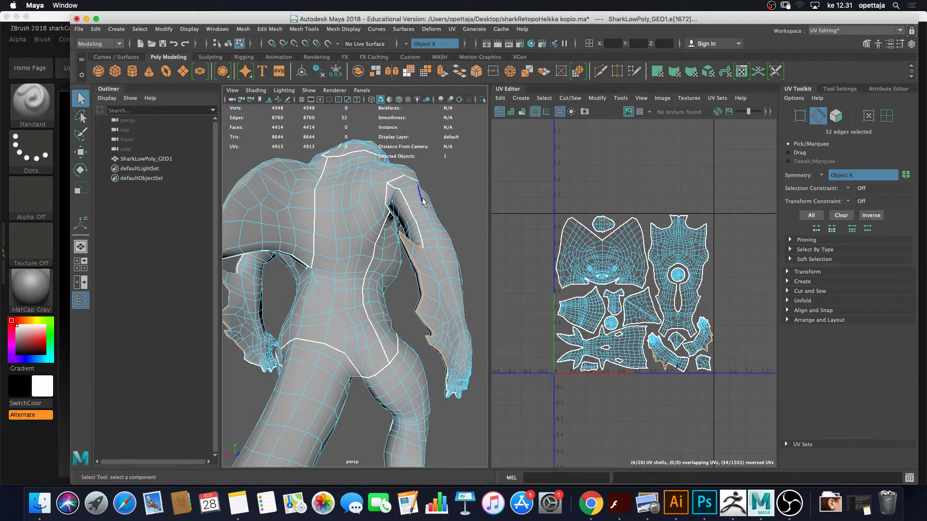
click(309, 29)
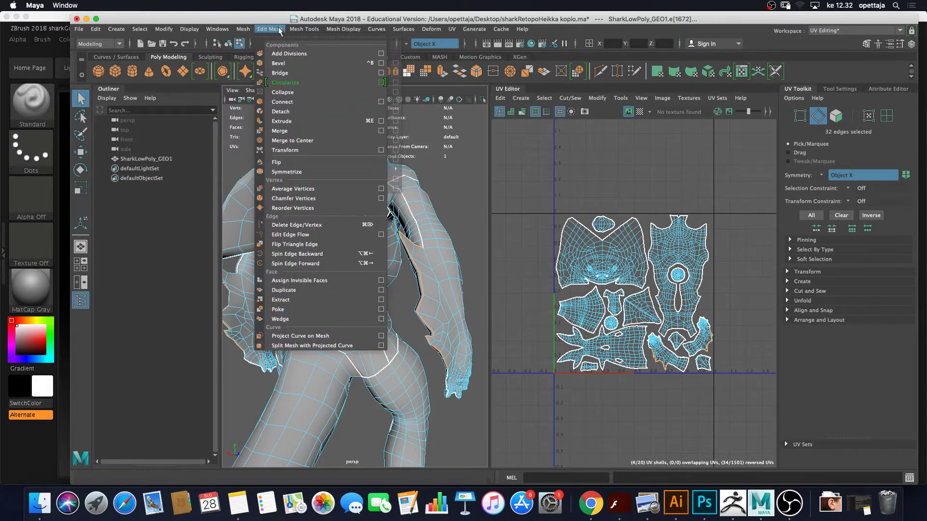
mouse_move(273, 30)
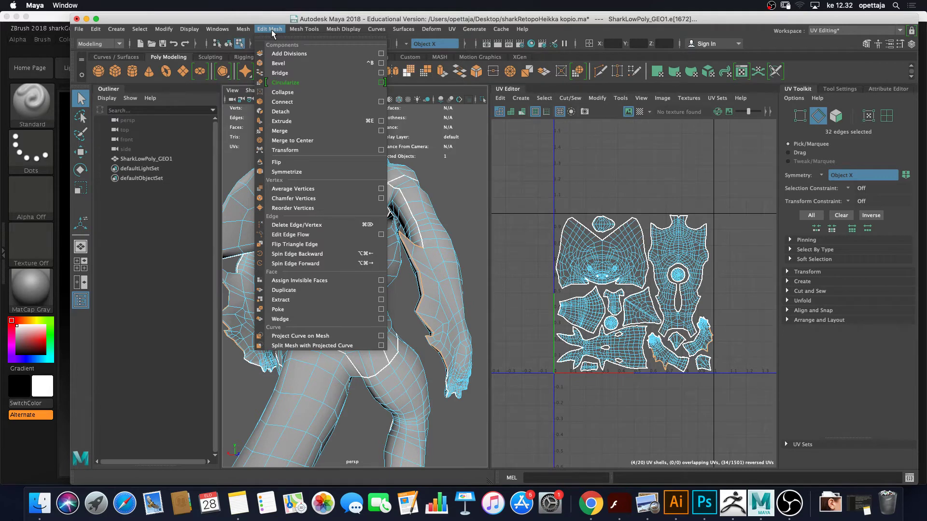
mouse_move(343, 29)
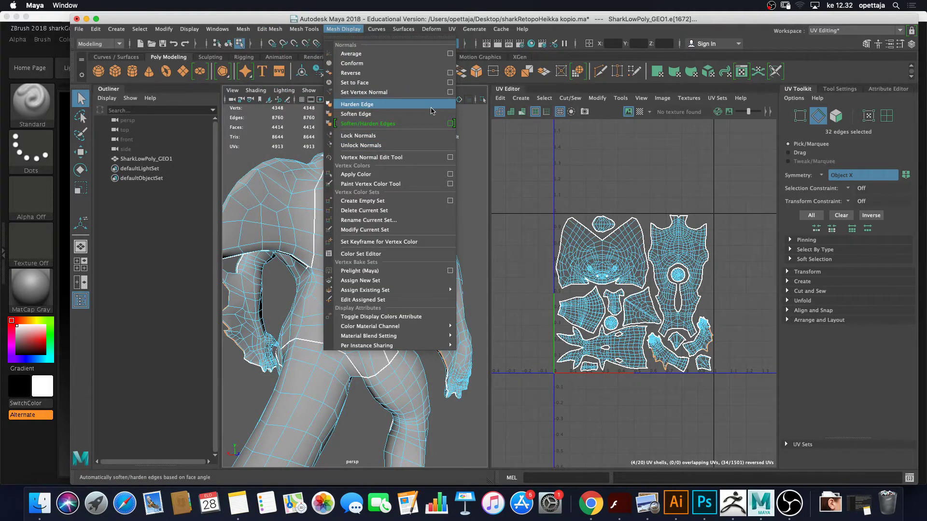
click(431, 104)
click(461, 182)
Export the SharkLowPoly_GEO1 mesh to the Desktop as an FBX file named shark_lowpoly_smoothedges
alt+drag(463, 195, 289, 221)
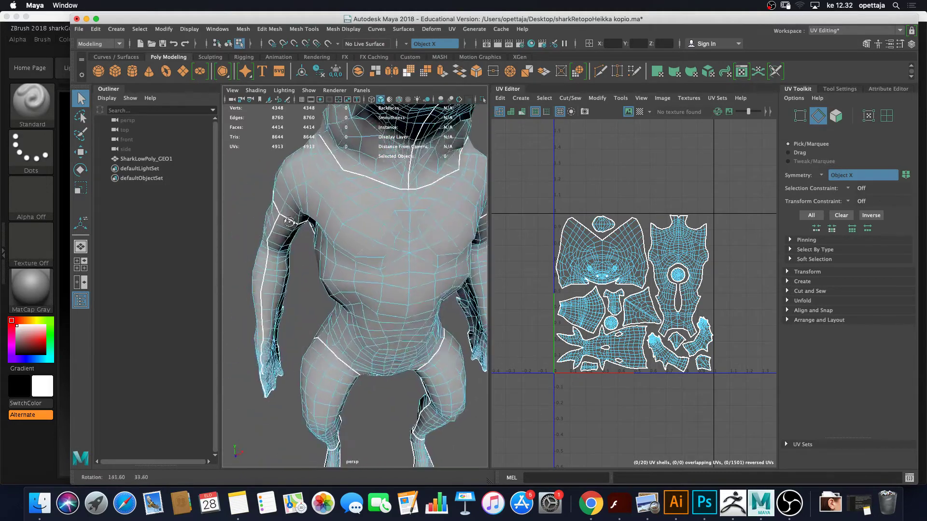
key(a)
mouse_move(435, 261)
alt+mouse_down()
mouse_move(458, 262)
mouse_move(446, 263)
alt+mouse_up()
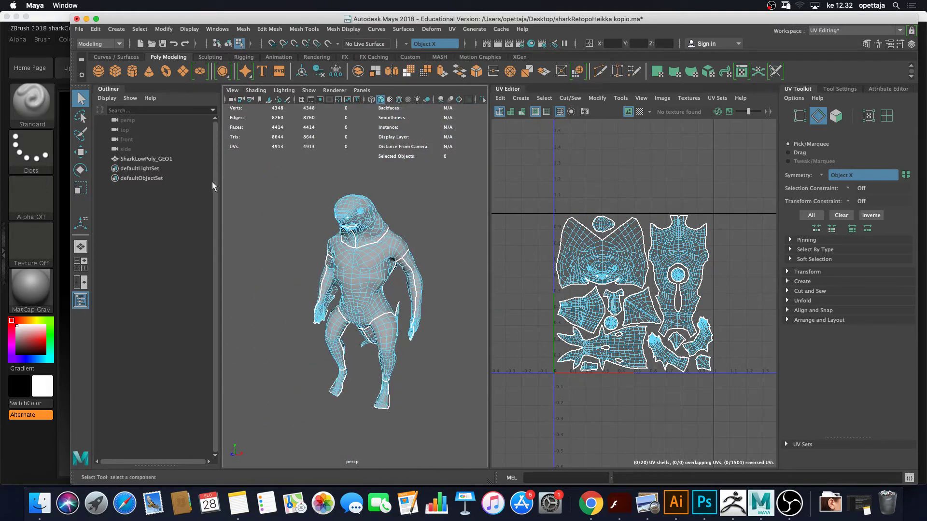
click(166, 161)
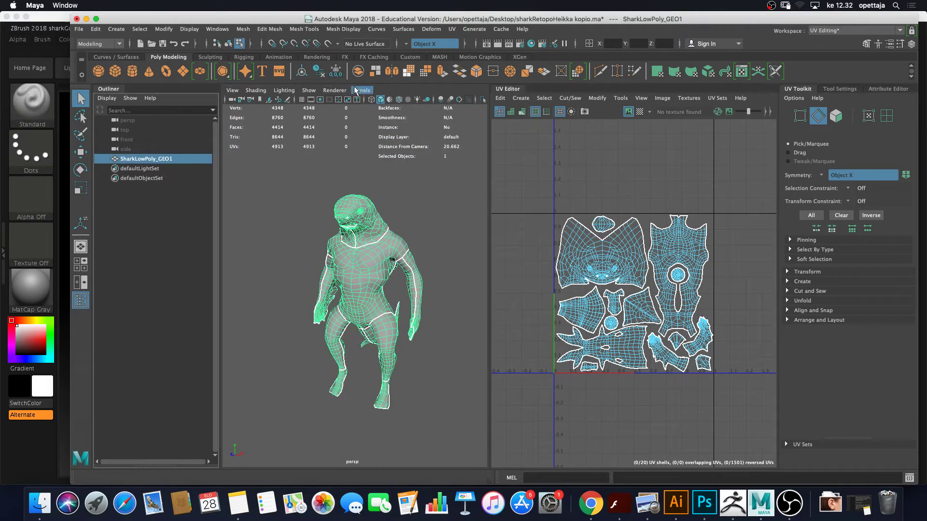
click(78, 29)
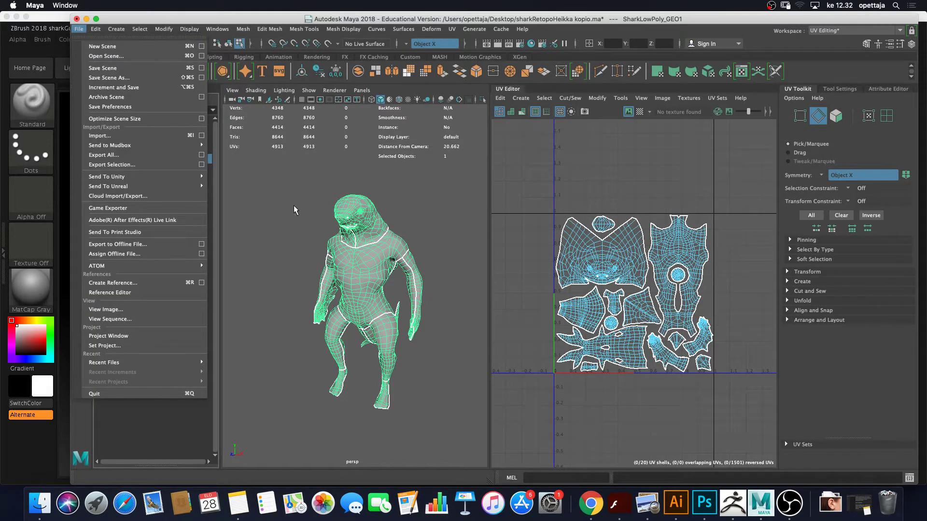
click(202, 165)
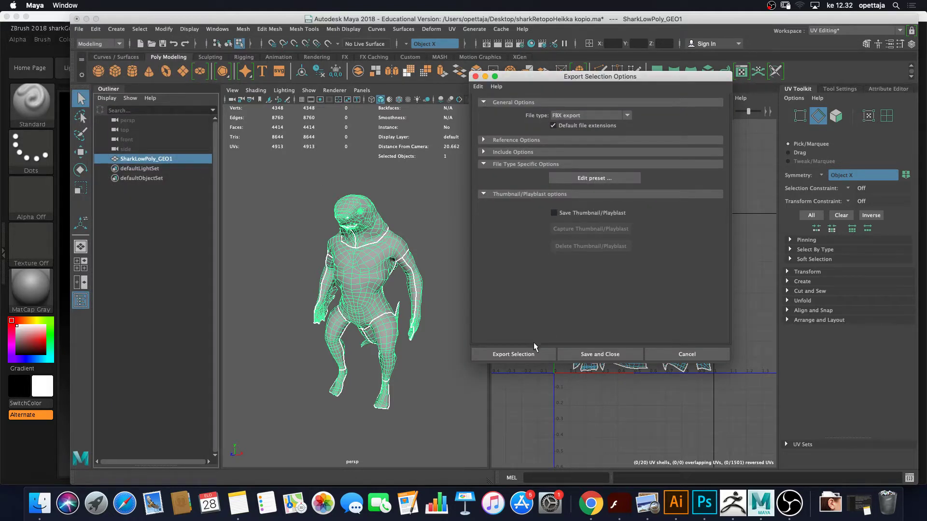
click(546, 354)
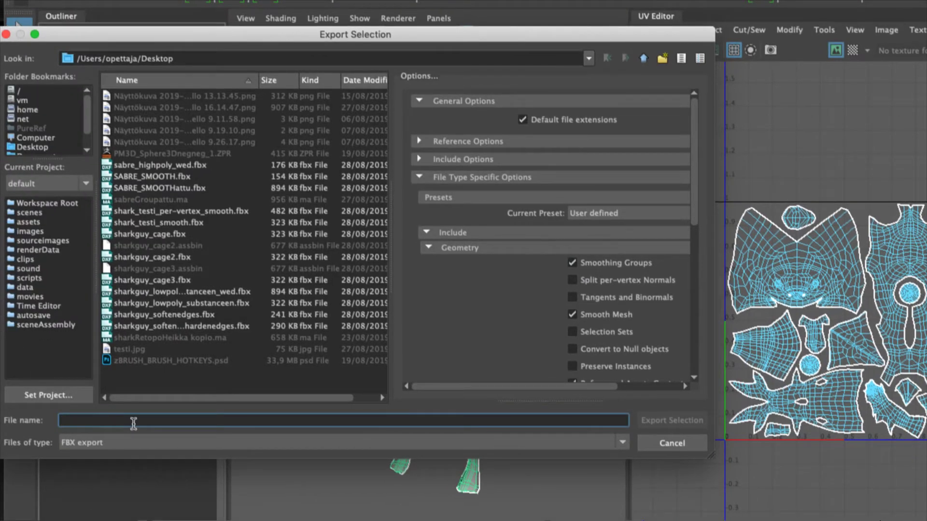
text(sh)
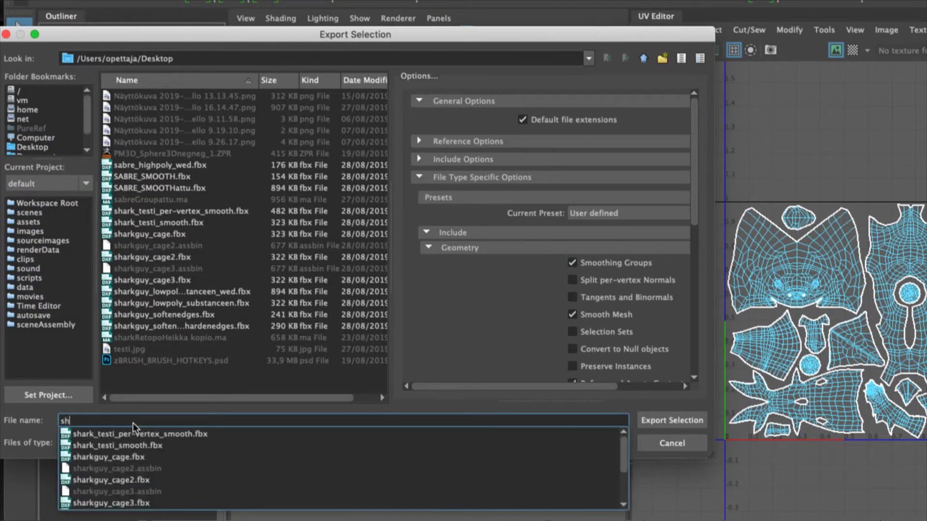
text(ark_lowp)
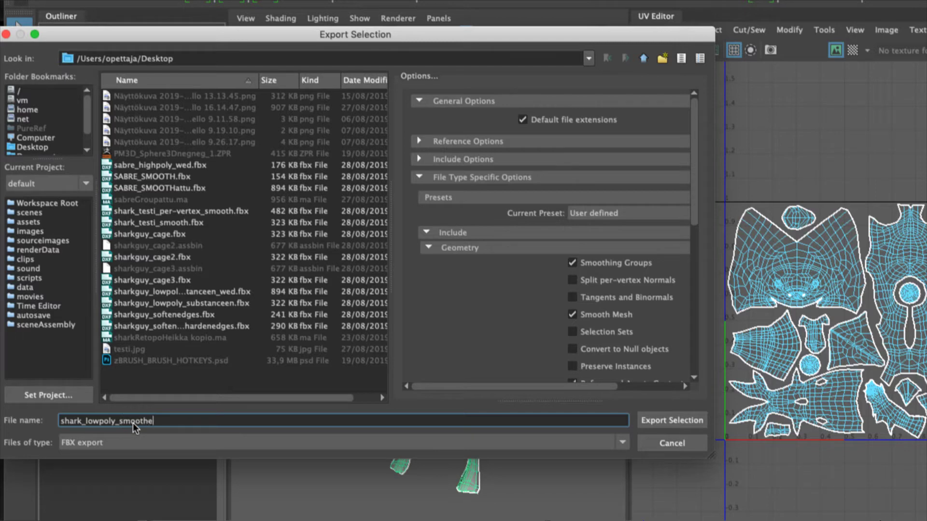
text(oly_smoothco)
text(ges)
key(Return)
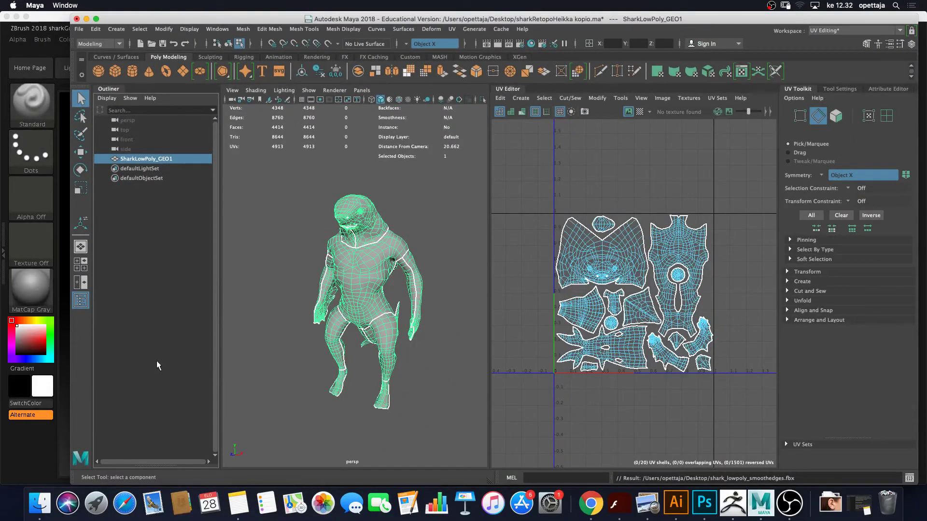
click(441, 370)
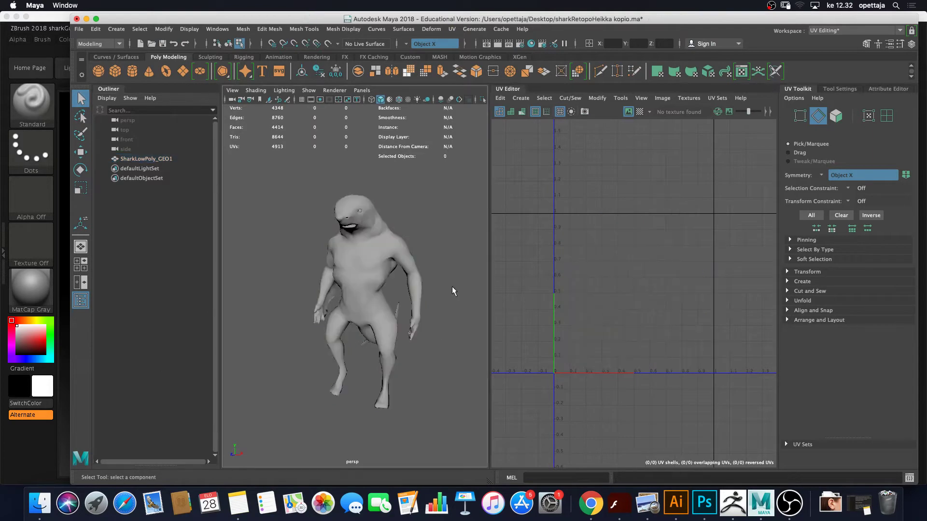
alt+drag(387, 210, 446, 326)
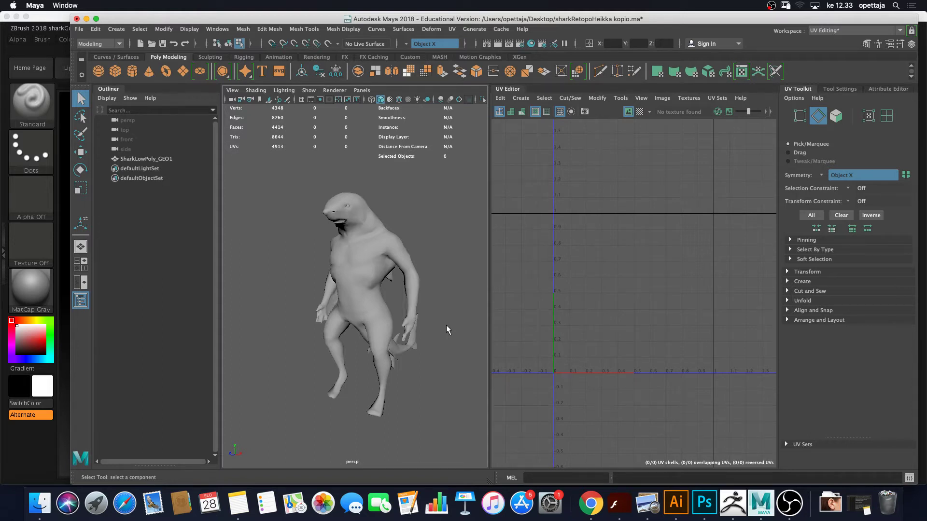
key(super+space)
text(subs)
key(Return)
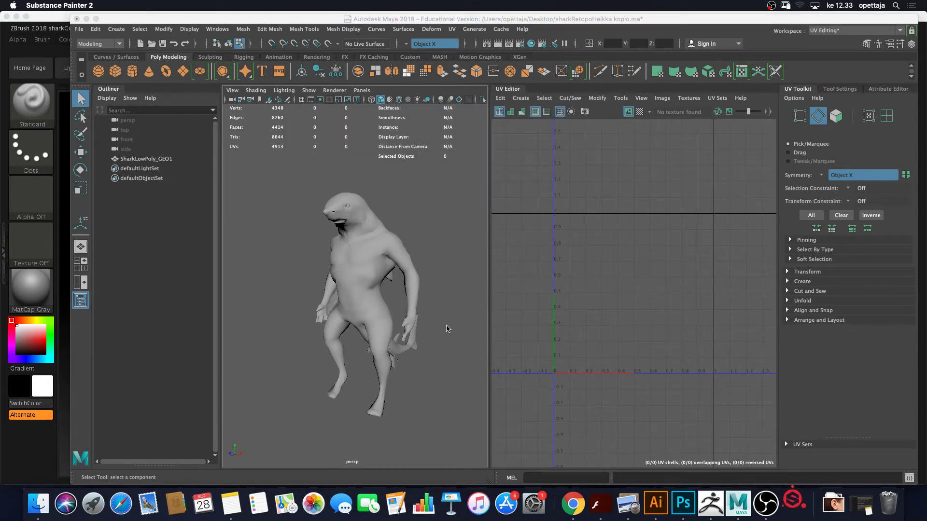
Launch Substance Painter 2018.3.3 in place of the older Substance Painter 2
key(super+space)
text(sy)
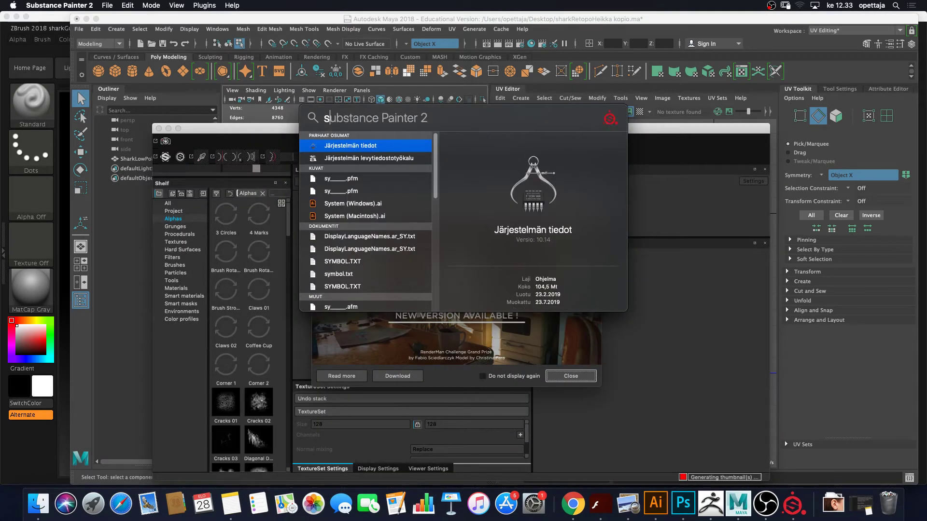
key(BackSpace)
text(ub)
key(Return)
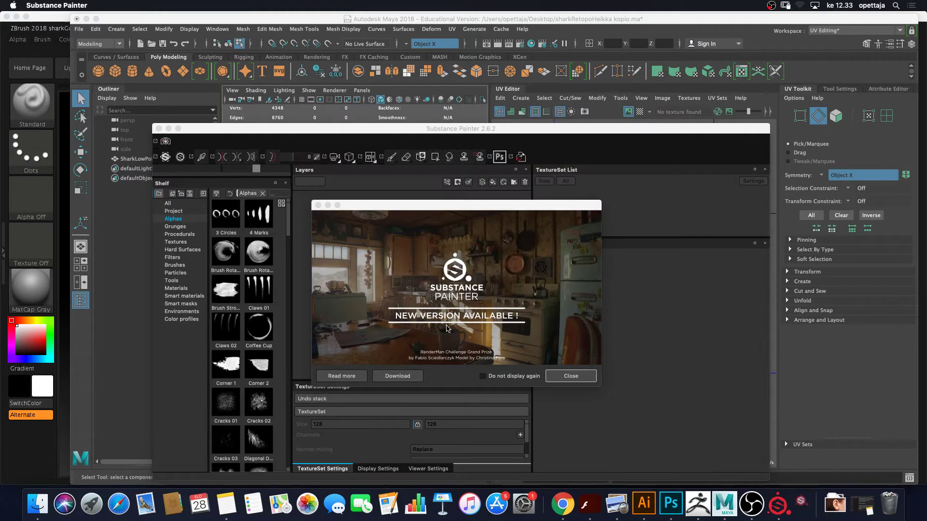
right_click(771, 505)
click(787, 472)
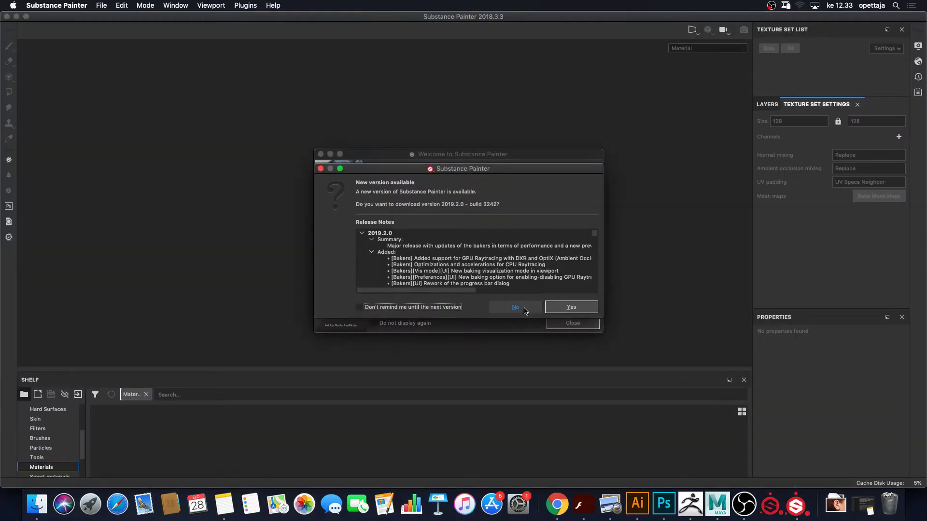
Decline the software update, close the welcome window and start a new project with the Unity 5 (allegorithmic) template
click(524, 309)
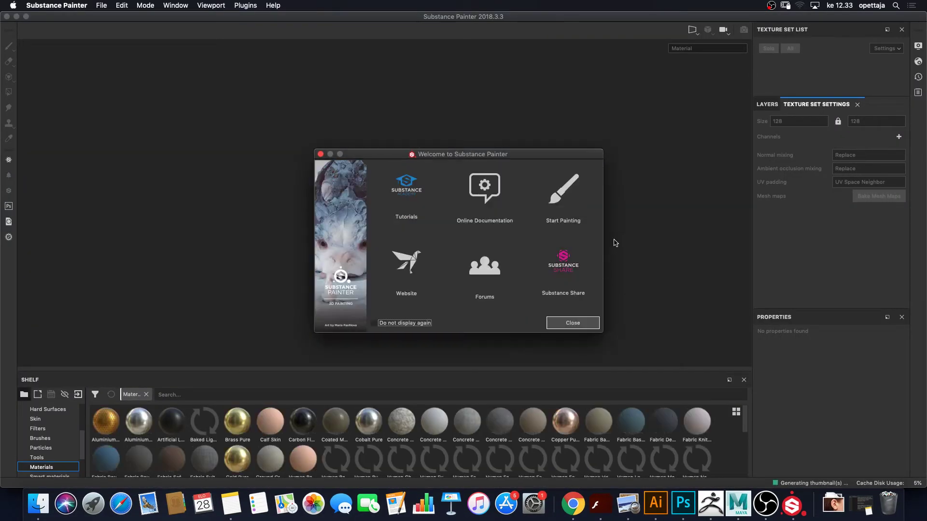
click(589, 324)
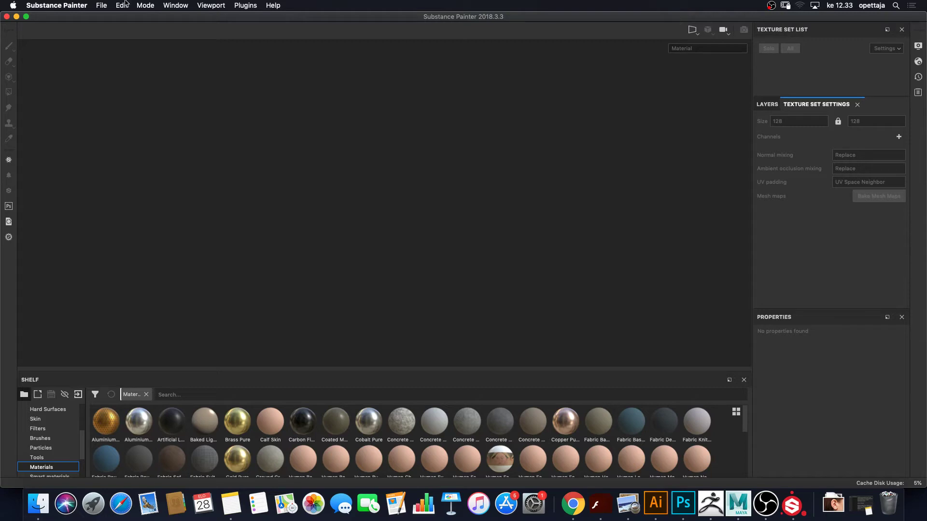
click(103, 6)
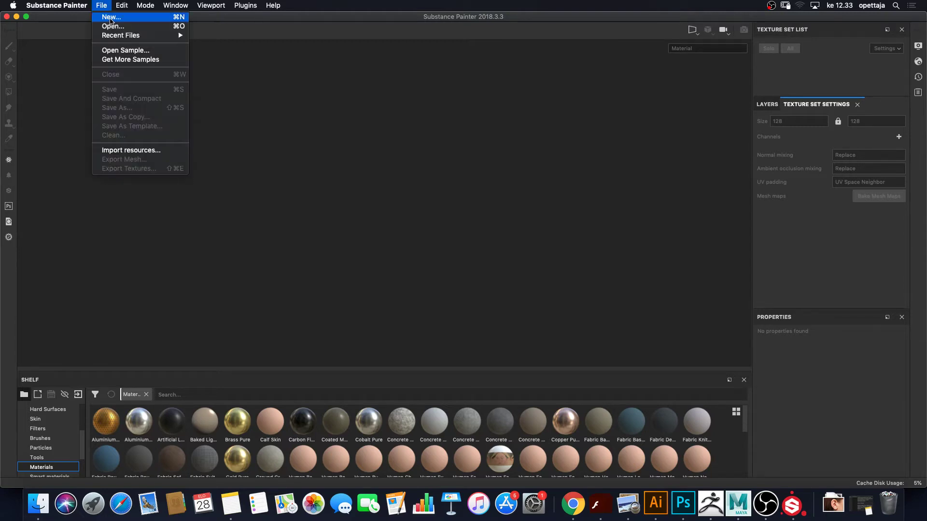
click(136, 22)
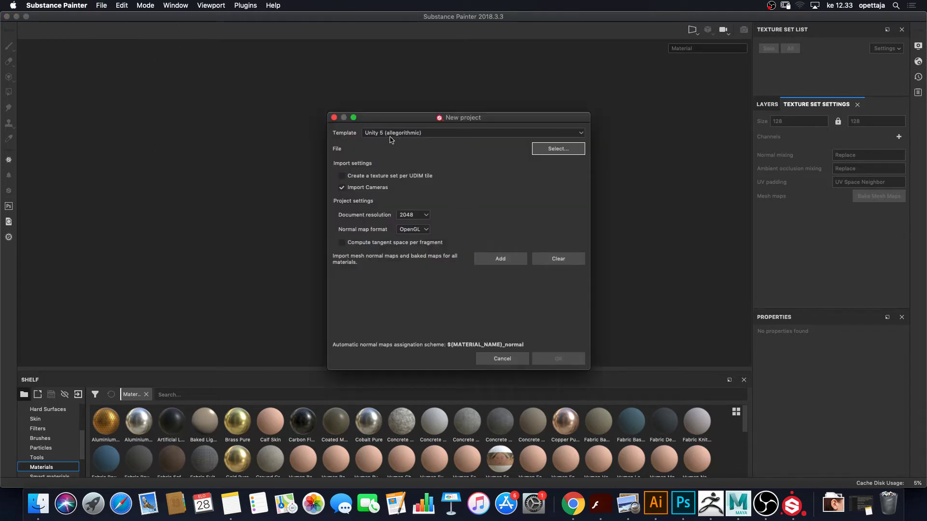
click(444, 135)
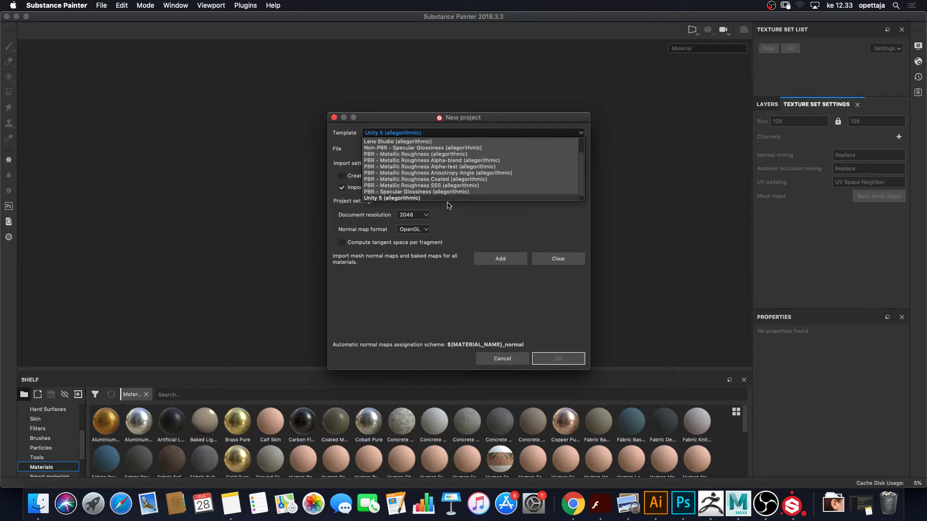
scroll(450, 201, down, 1)
click(434, 192)
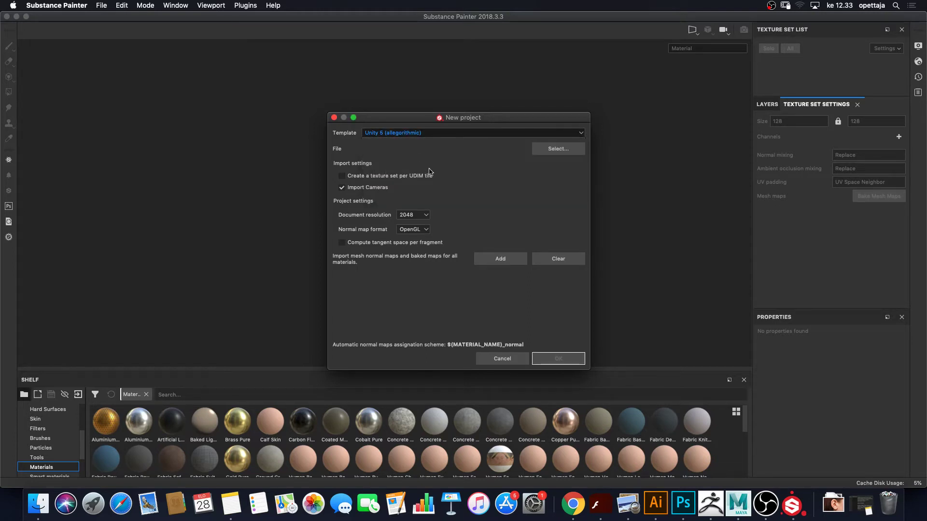
drag(479, 118, 492, 88)
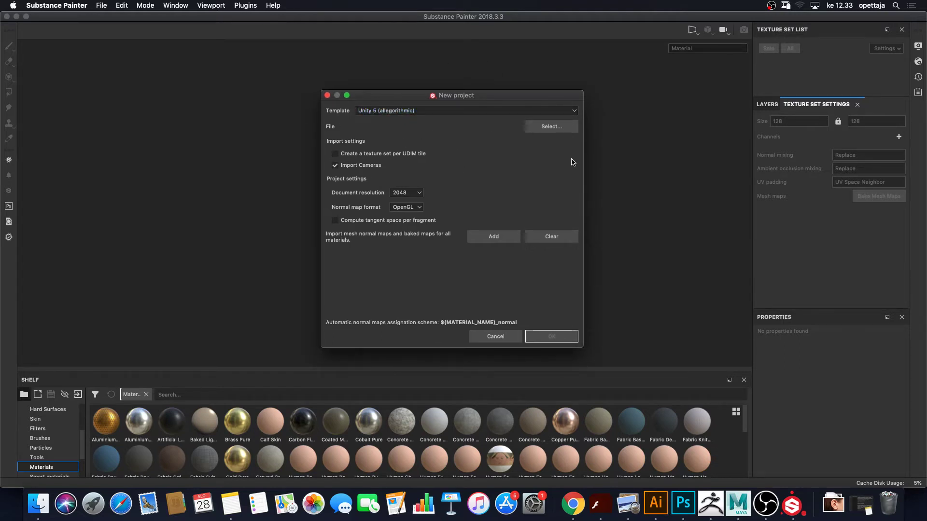
Find shark_lowpoly_smoothedges.fbx by searching for smoothedges, choose it as the project mesh and create the project
click(560, 131)
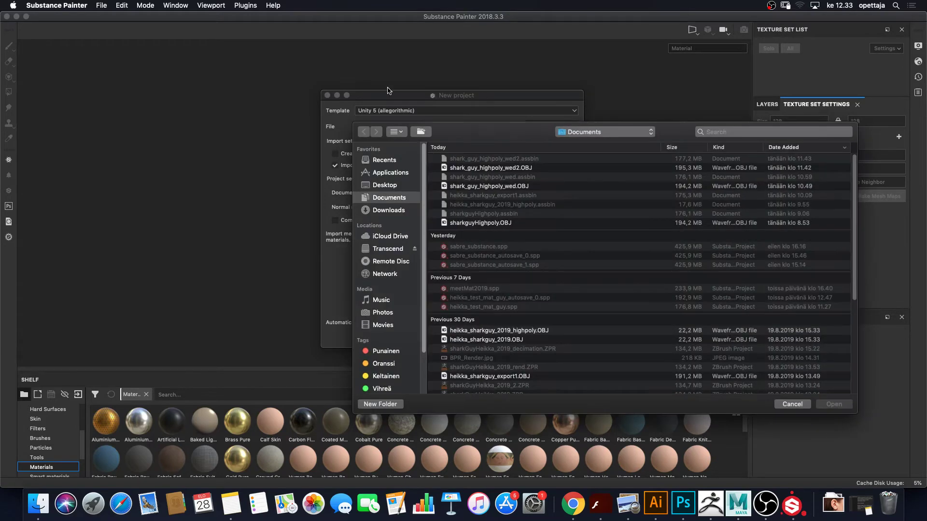
click(750, 131)
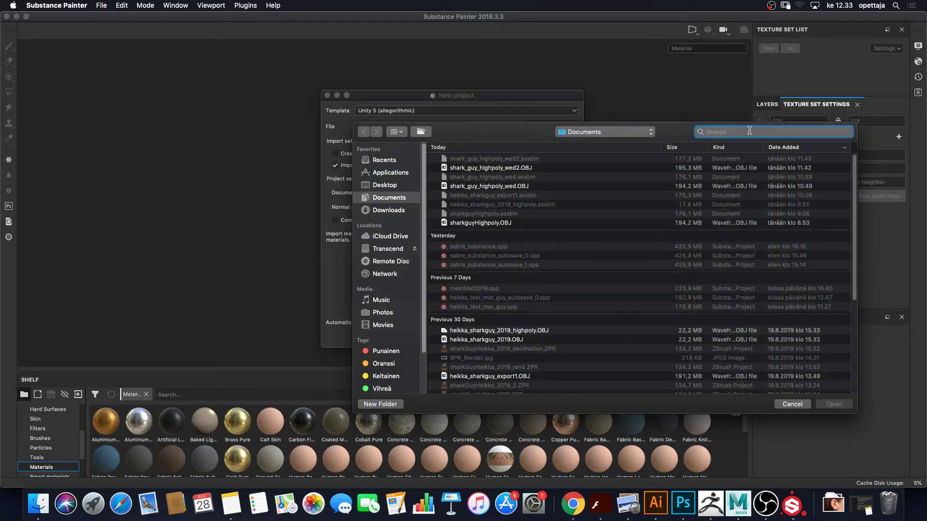
text(smoo)
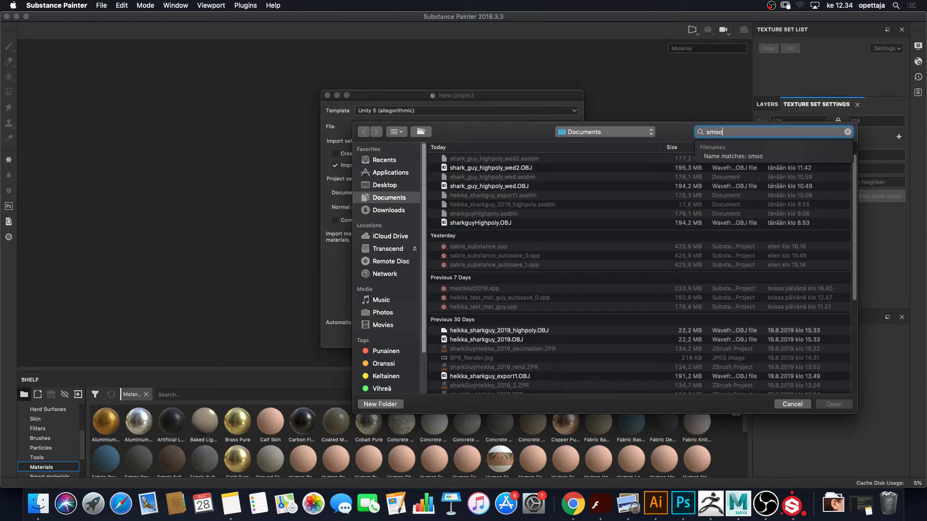
text(thedges)
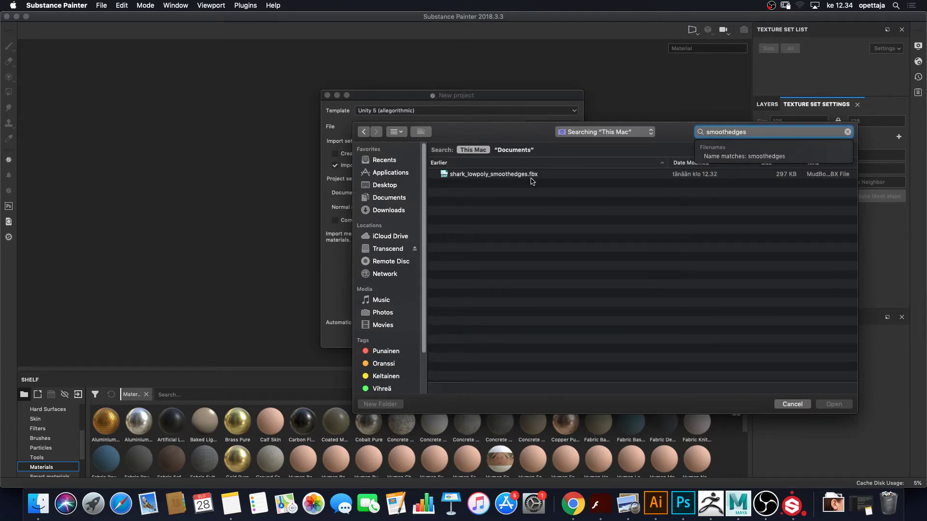
click(533, 178)
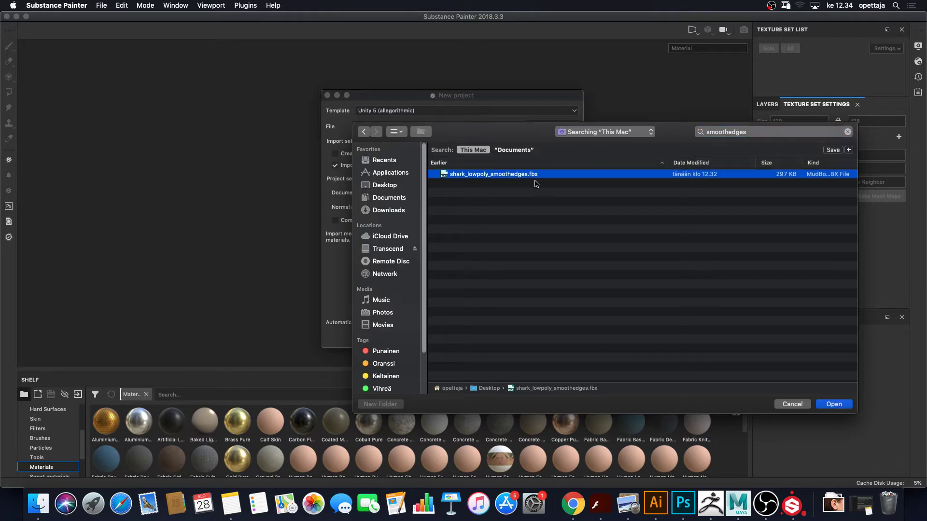
click(835, 404)
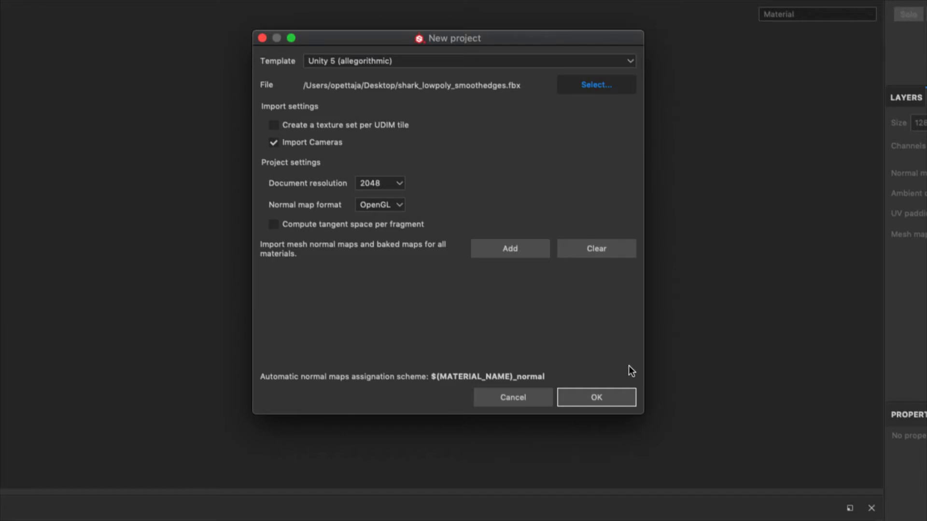
click(620, 399)
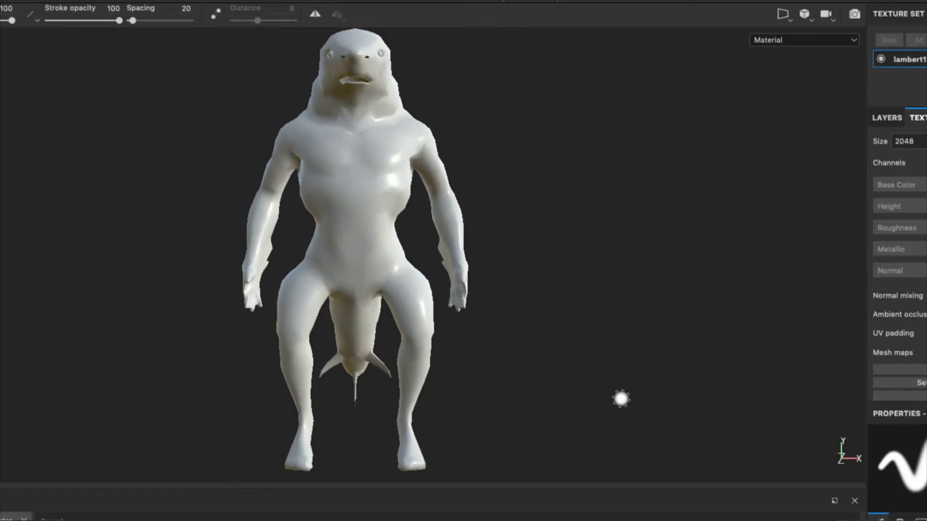
Examine the imported shark mesh from several angles and preview a concrete material over it without applying it
alt+drag(630, 373, 522, 391)
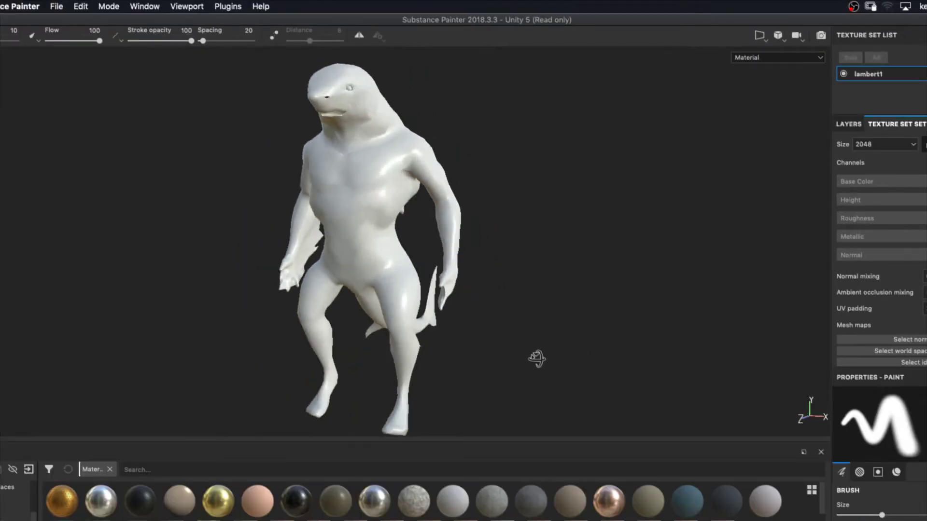
mouse_move(537, 358)
alt+mouse_down()
mouse_move(464, 368)
mouse_move(492, 326)
mouse_move(544, 319)
mouse_move(651, 327)
alt+mouse_up()
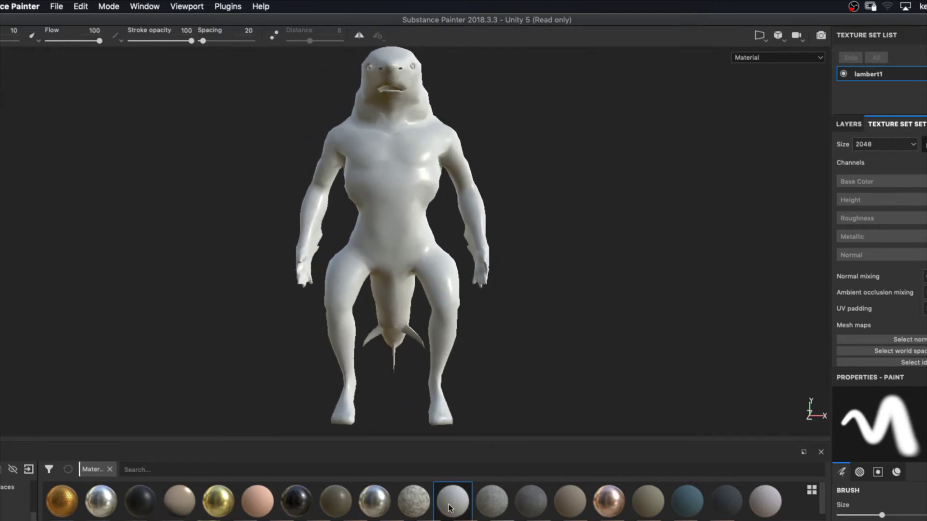
drag(453, 502, 405, 278)
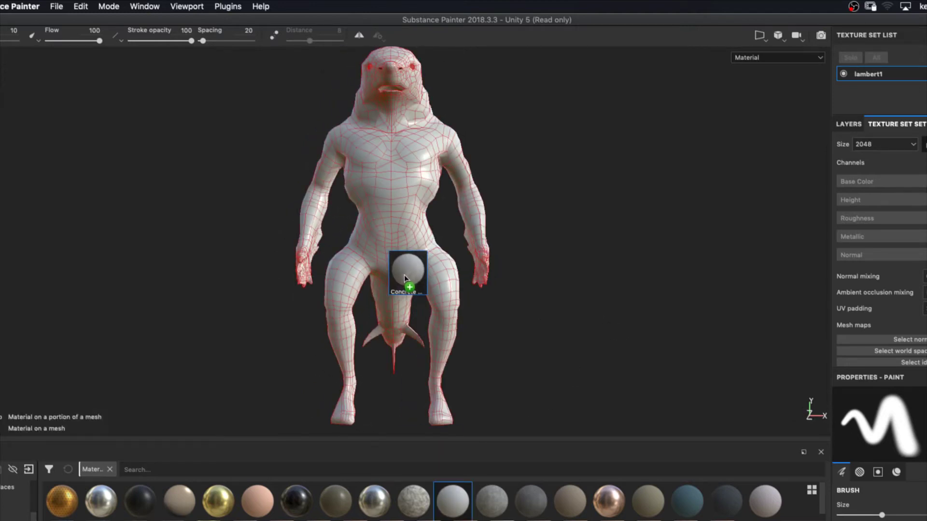
drag(405, 279, 460, 476)
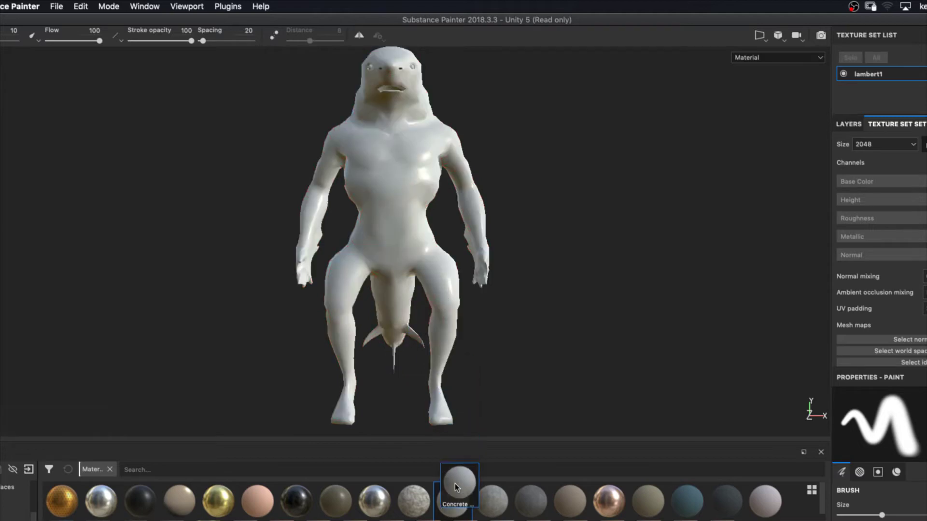
alt+drag(548, 305, 498, 298)
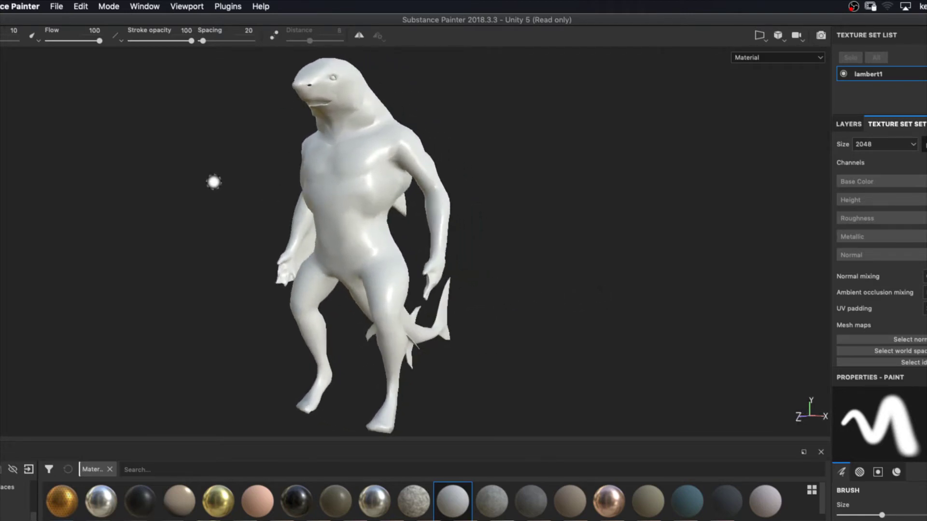
mouse_move(593, 246)
alt+middle_down()
mouse_move(668, 254)
mouse_move(753, 230)
mouse_move(753, 240)
alt+middle_up()
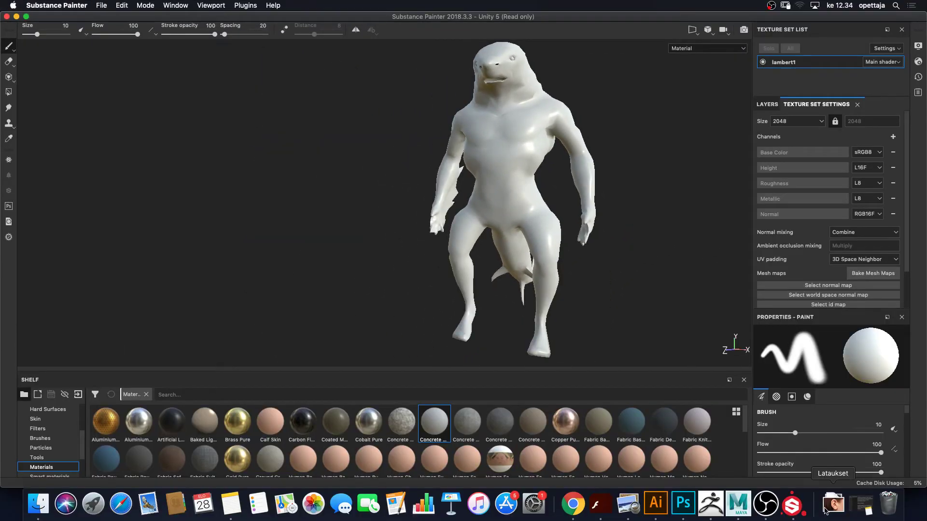
Switch to ZBrush and show the polyframe on the high-poly shark subtool PM3D_Cube3D_1
click(711, 504)
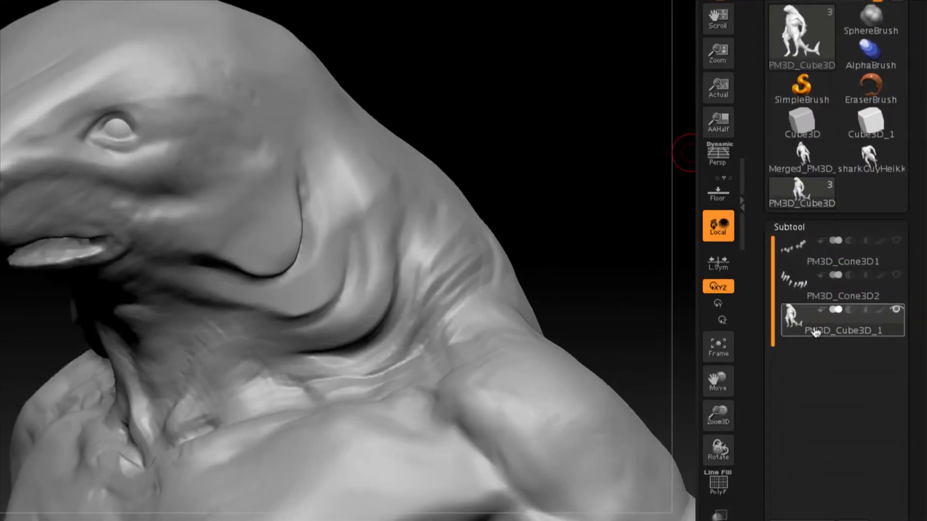
mouse_move(794, 328)
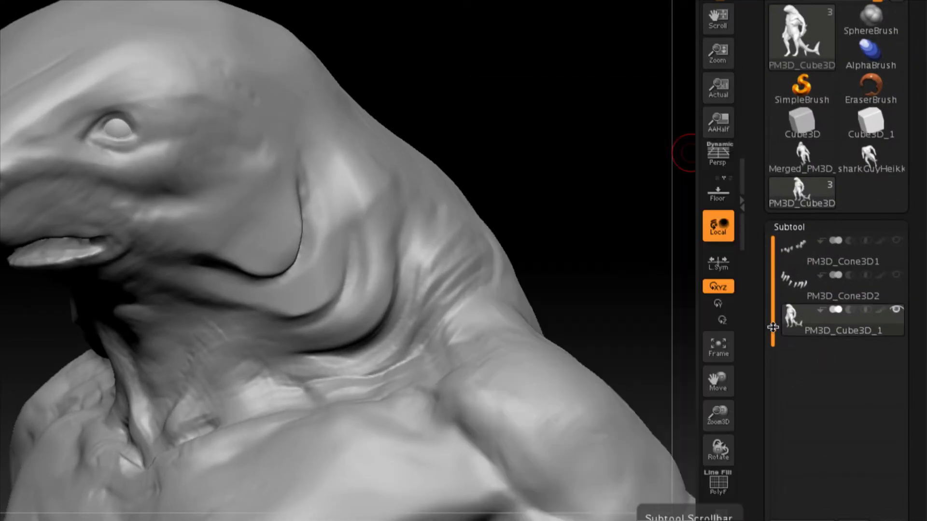
click(718, 484)
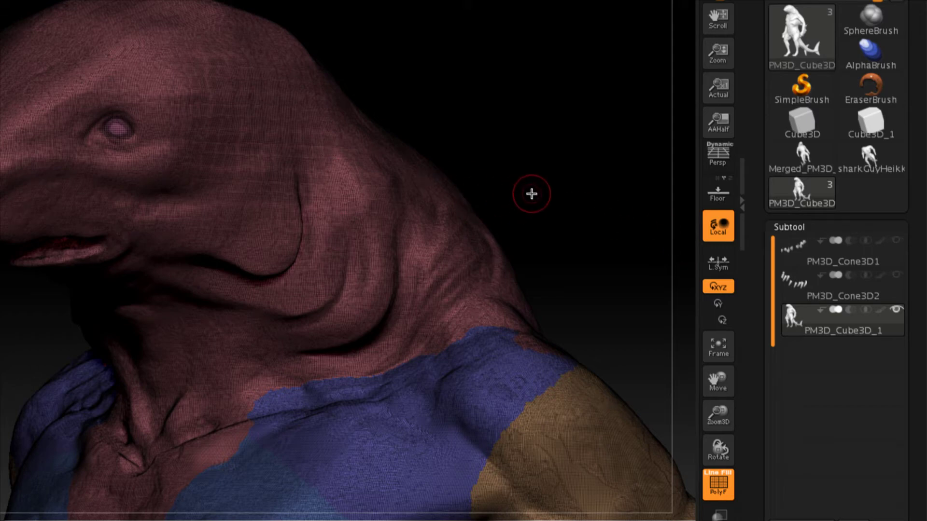
mouse_move(540, 210)
alt+mouse_down()
mouse_move(546, 194)
mouse_move(604, 160)
mouse_move(623, 160)
alt+mouse_up()
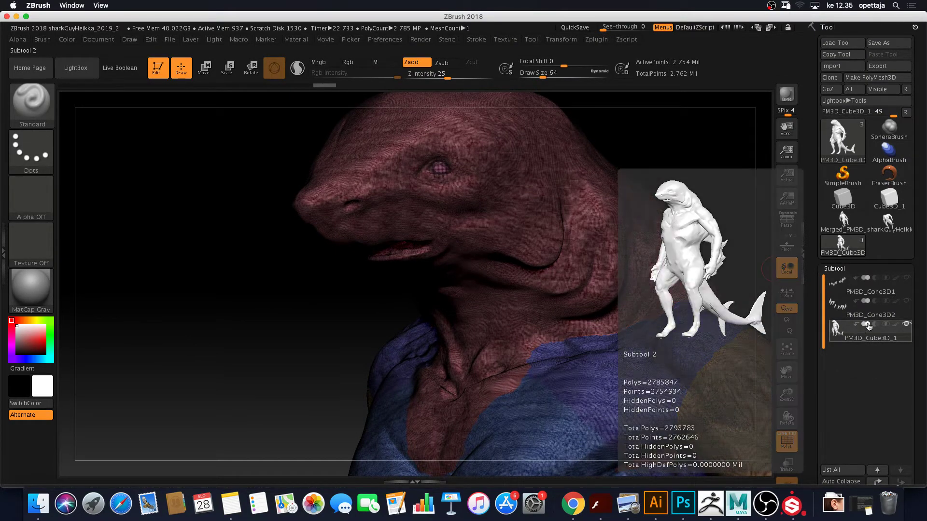
Export the high-poly shark subtool to the Documents folder as an OBJ file named shark_highpoly_forSubstance
click(889, 67)
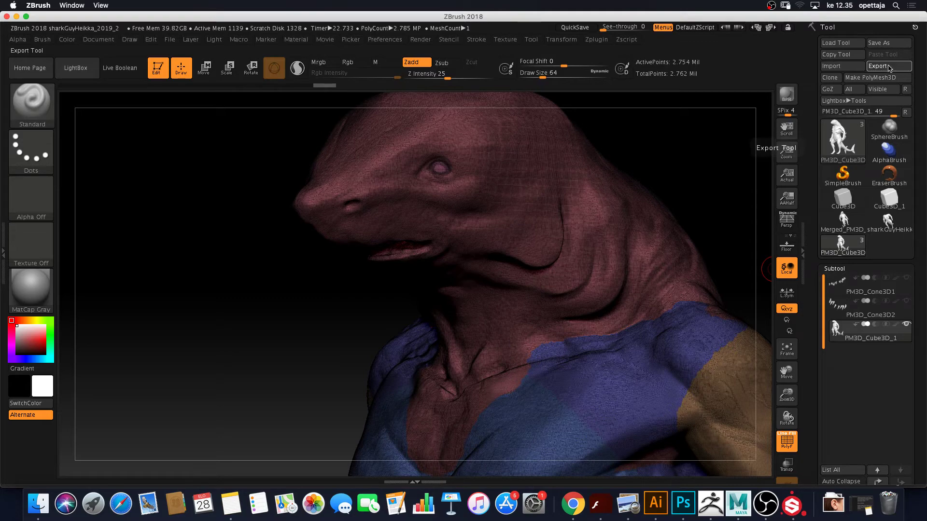
drag(535, 79, 696, 75)
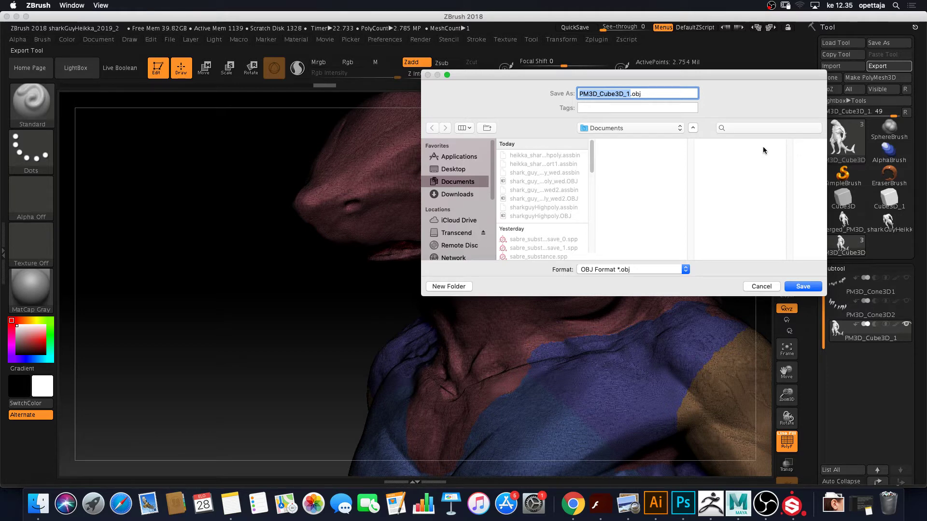
text(shark)
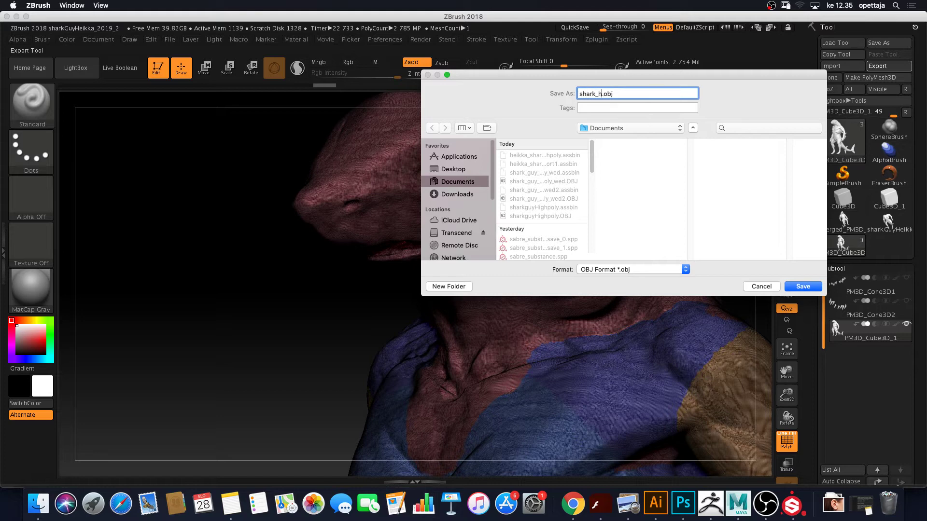
text(_highpoly_)
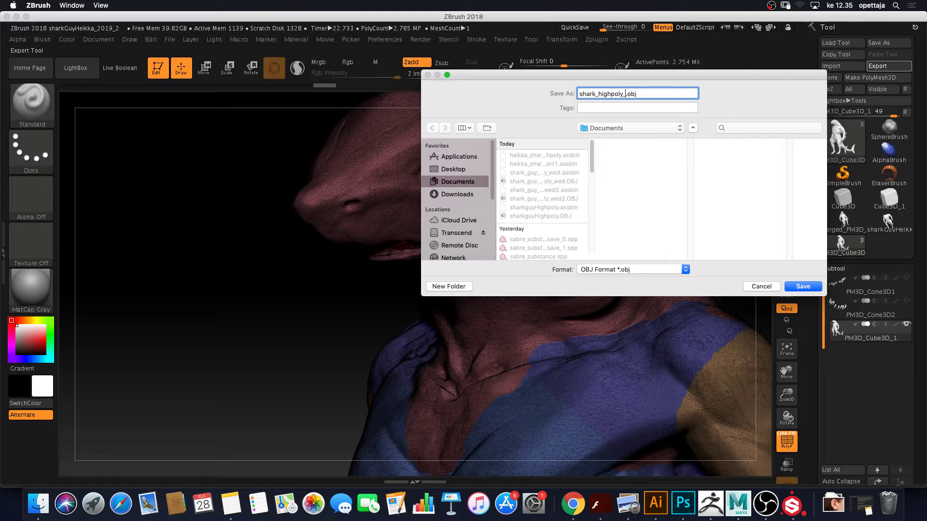
text(l)
text(orSubstance)
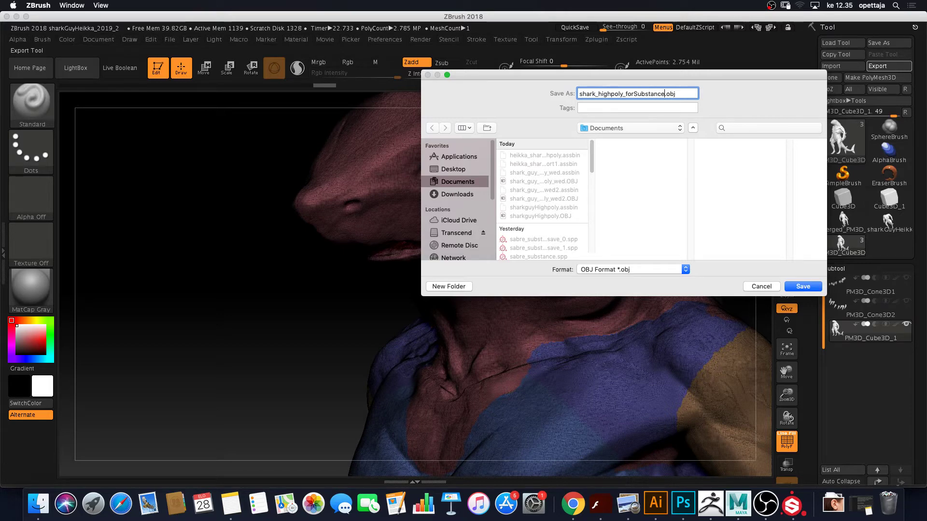
key(Return)
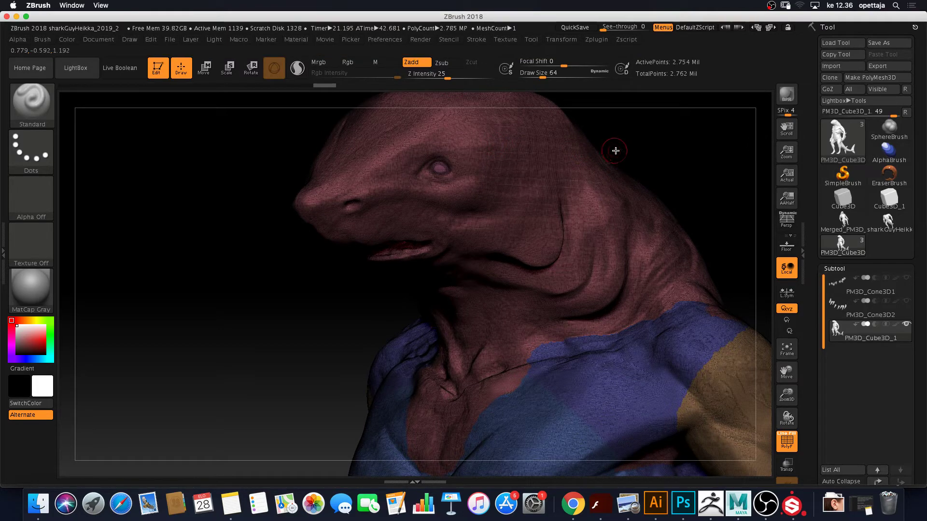
Switch back to Substance Painter, turn the low-poly shark towards its side and bring up the layers of its texture set
drag(618, 153, 624, 149)
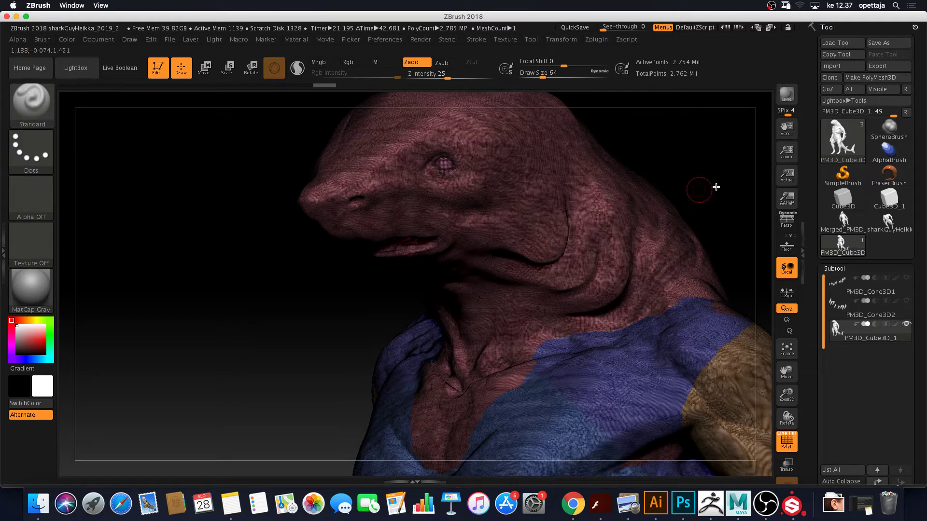
click(793, 505)
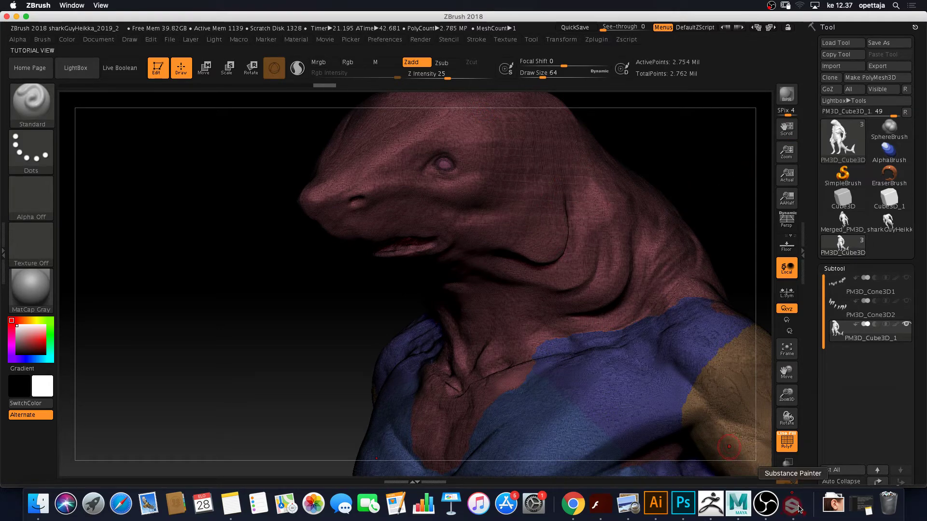
mouse_move(641, 193)
alt+mouse_down()
mouse_move(414, 197)
mouse_move(462, 294)
mouse_move(633, 281)
mouse_move(659, 213)
mouse_move(561, 180)
mouse_move(542, 184)
alt+mouse_up()
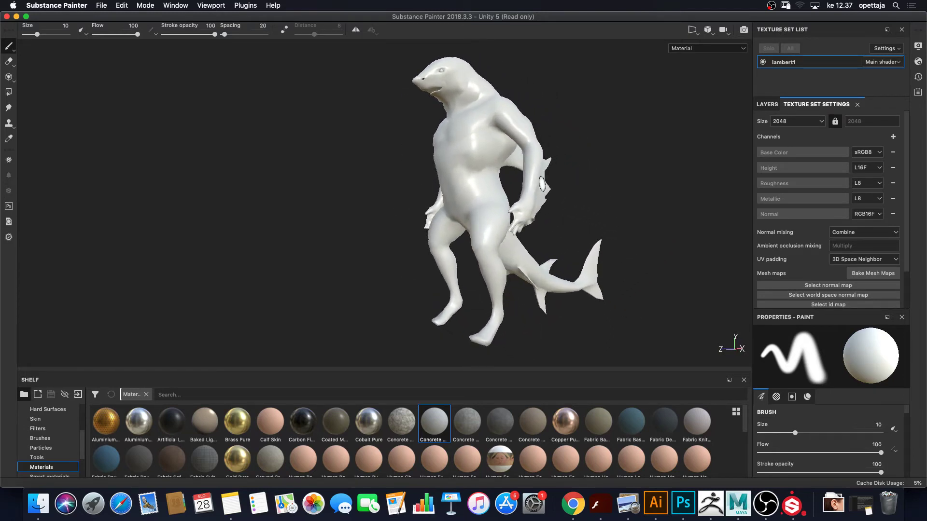
alt+middle_drag(607, 158, 603, 155)
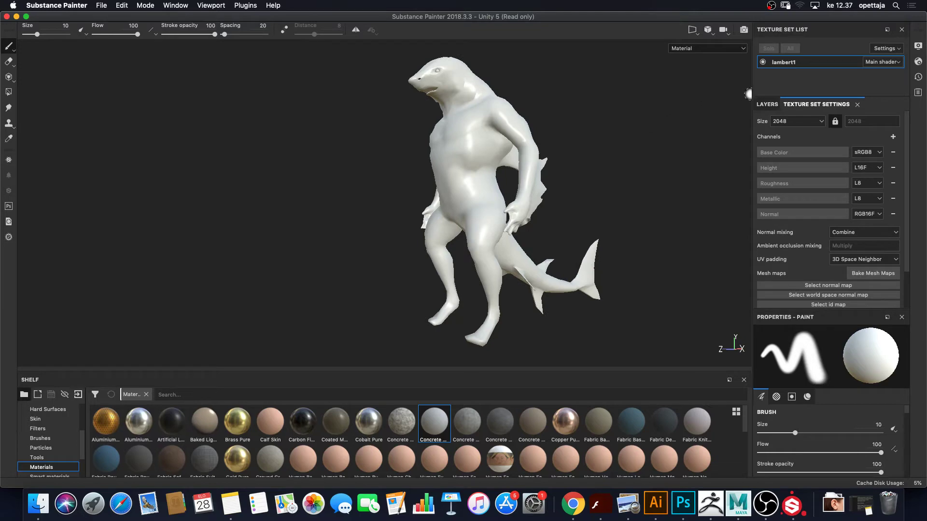
click(772, 104)
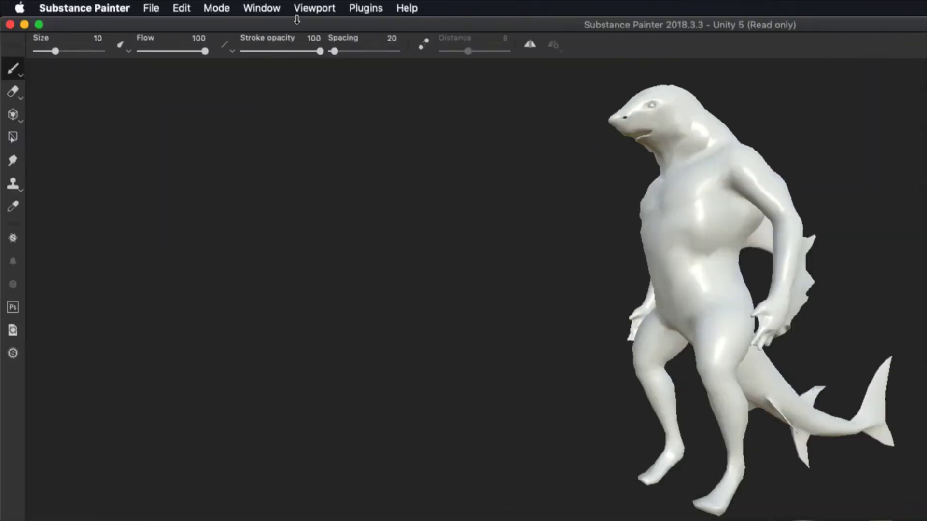
Reset the interface layout and show the settings of the lambert1 texture set
click(270, 9)
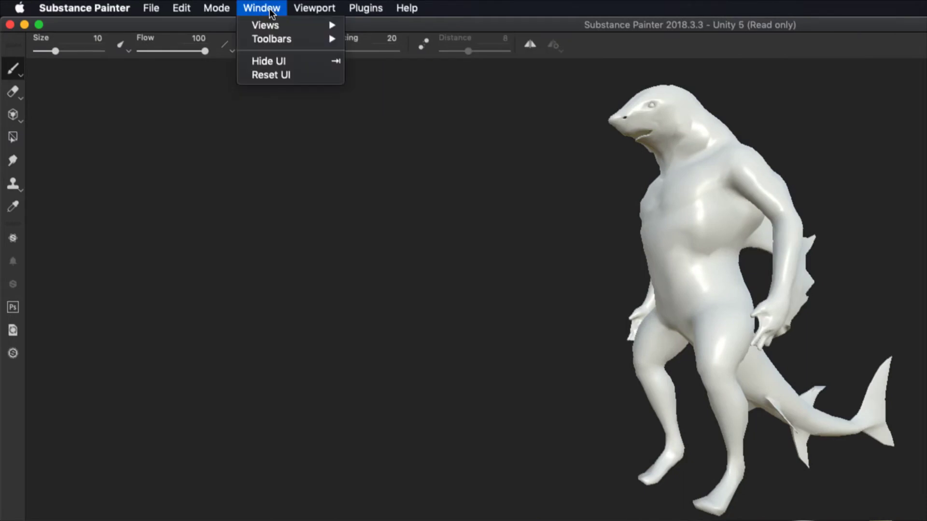
click(312, 75)
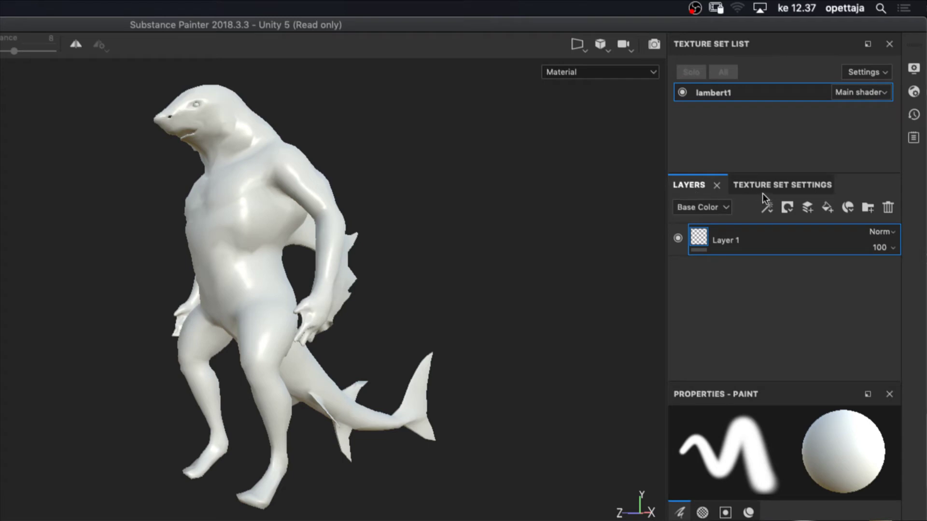
click(789, 187)
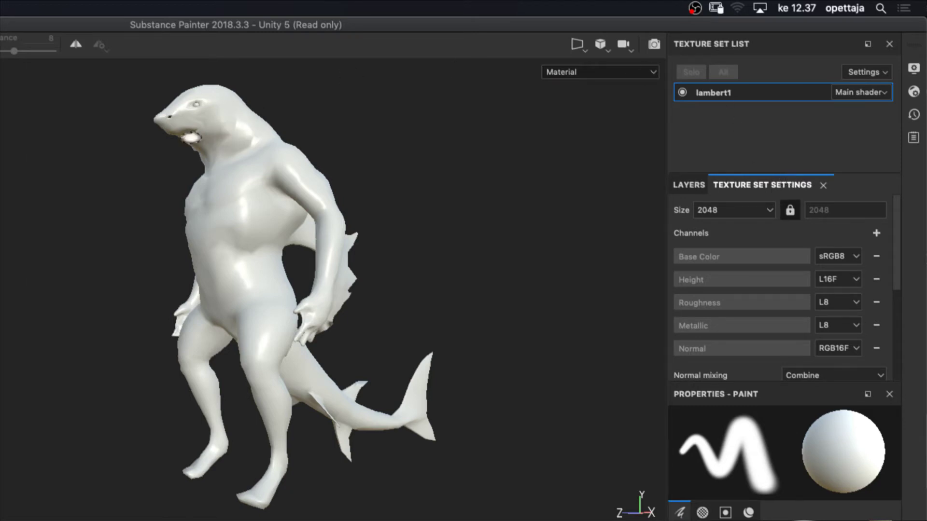
Open the mesh map baking settings for the lambert1 texture set and place the dialog beside the shark
mouse_move(372, 254)
alt+mouse_down()
mouse_move(393, 260)
mouse_move(424, 240)
mouse_move(627, 199)
mouse_move(914, 271)
mouse_move(395, 285)
alt+mouse_up()
alt+middle_drag(395, 285, 658, 87)
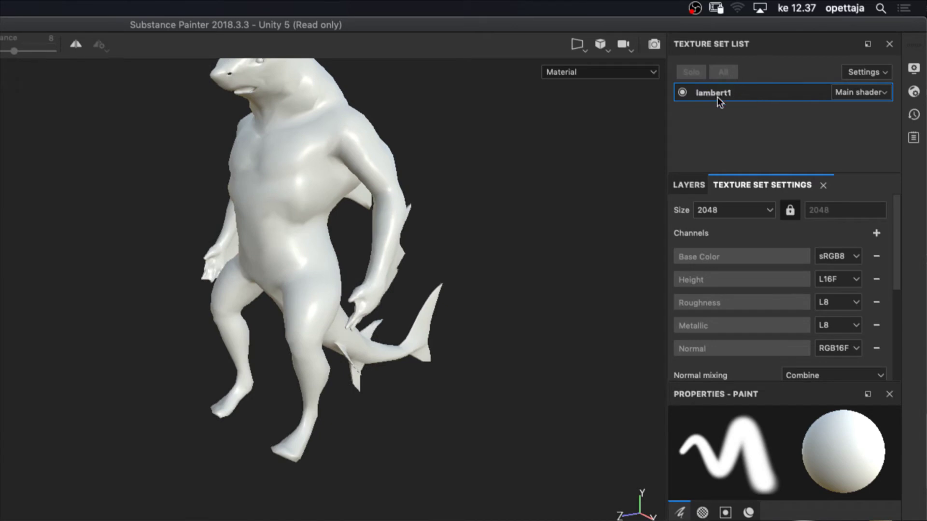
mouse_move(559, 135)
alt+mouse_down()
mouse_move(503, 207)
mouse_move(192, 158)
mouse_move(610, 145)
mouse_move(789, 99)
mouse_move(554, 132)
mouse_move(110, 110)
mouse_move(244, 120)
mouse_move(601, 112)
mouse_move(497, 342)
mouse_move(187, 335)
mouse_move(336, 161)
mouse_move(482, 149)
mouse_move(502, 170)
mouse_move(503, 186)
alt+mouse_up()
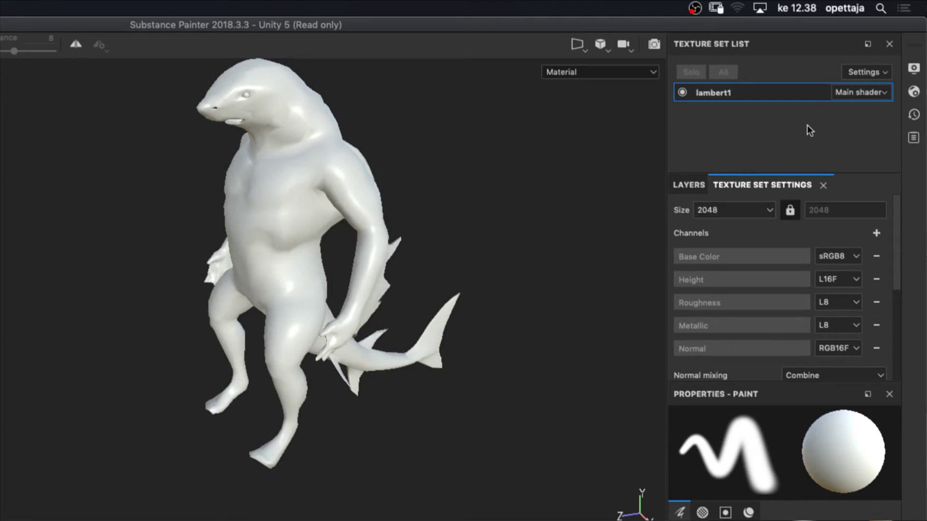
mouse_move(582, 196)
alt+mouse_down()
mouse_move(654, 194)
mouse_move(613, 173)
mouse_move(558, 224)
mouse_move(560, 209)
mouse_move(553, 209)
mouse_move(555, 242)
alt+mouse_up()
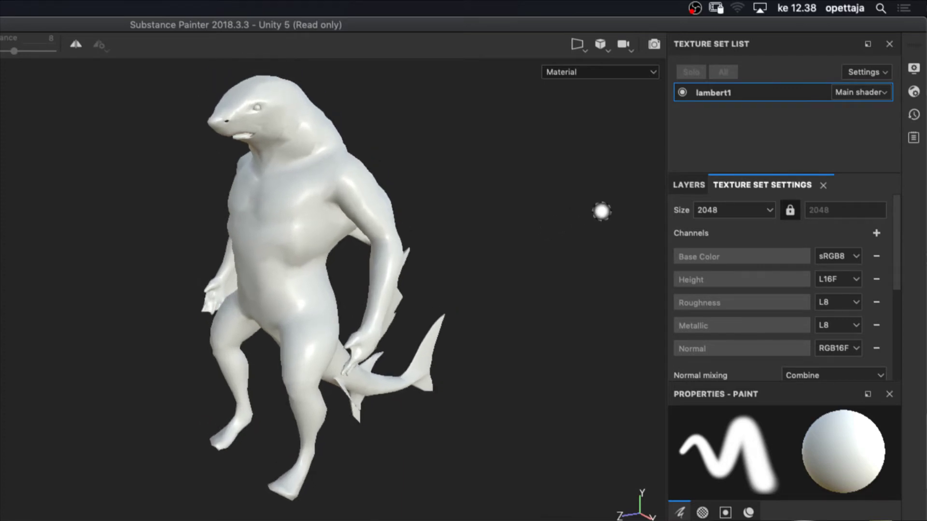
scroll(872, 266, down, 5)
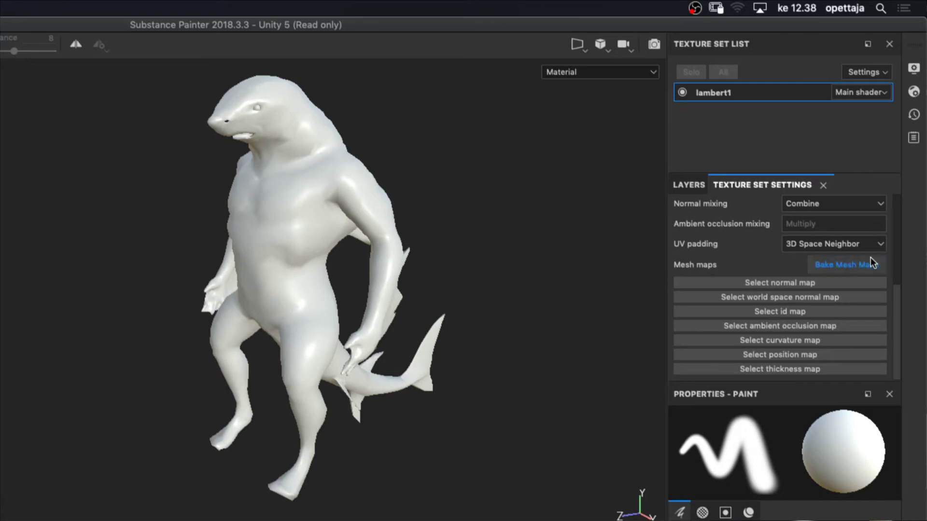
scroll(803, 301, up, 5)
scroll(800, 297, down, 5)
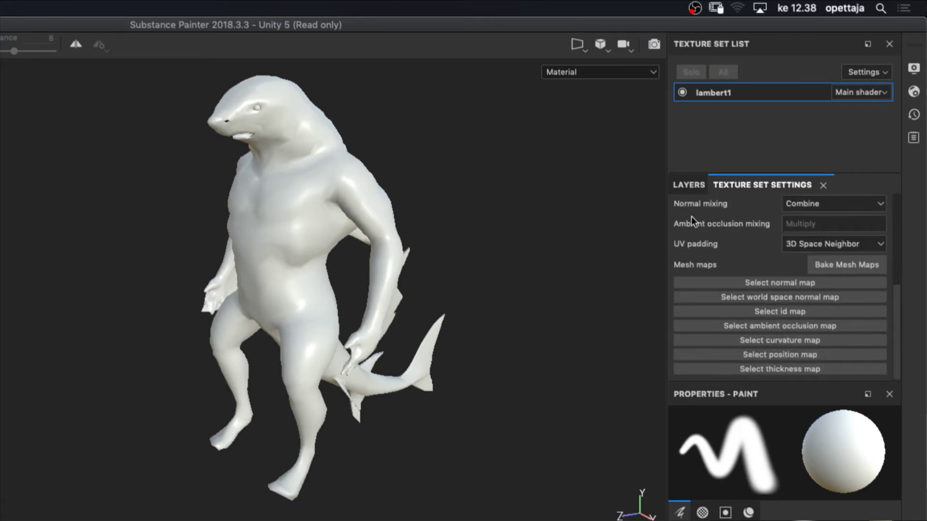
click(853, 267)
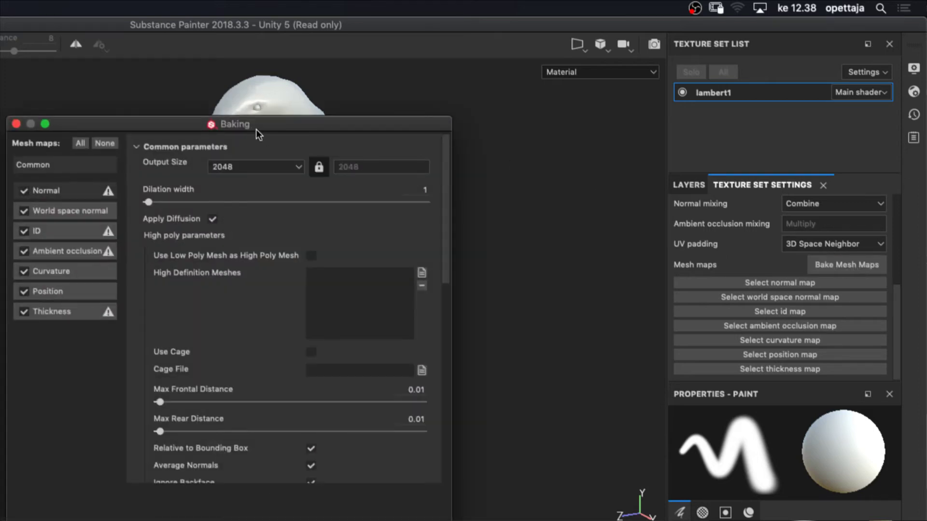
drag(256, 129, 657, 68)
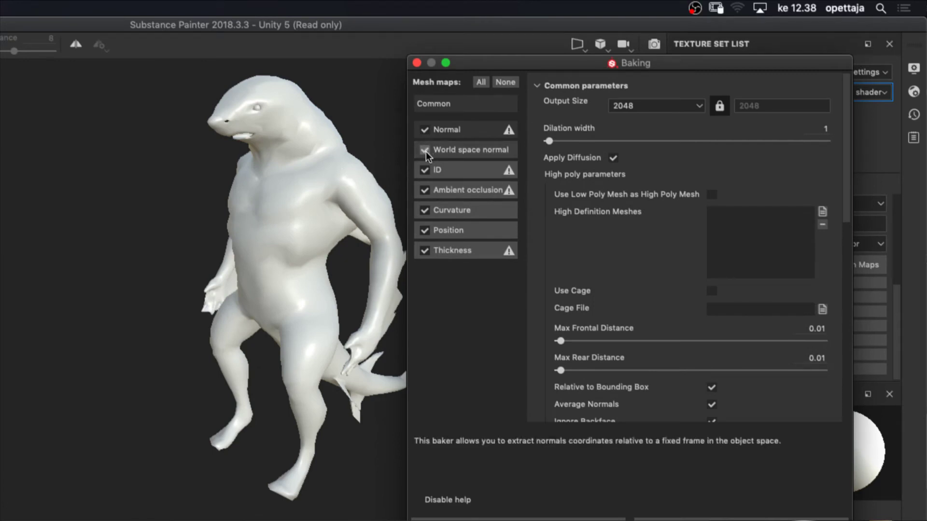
Exclude world space normal, ID, ambient occlusion, curvature, position and thickness from the bake, keeping only Normal
click(426, 152)
click(425, 190)
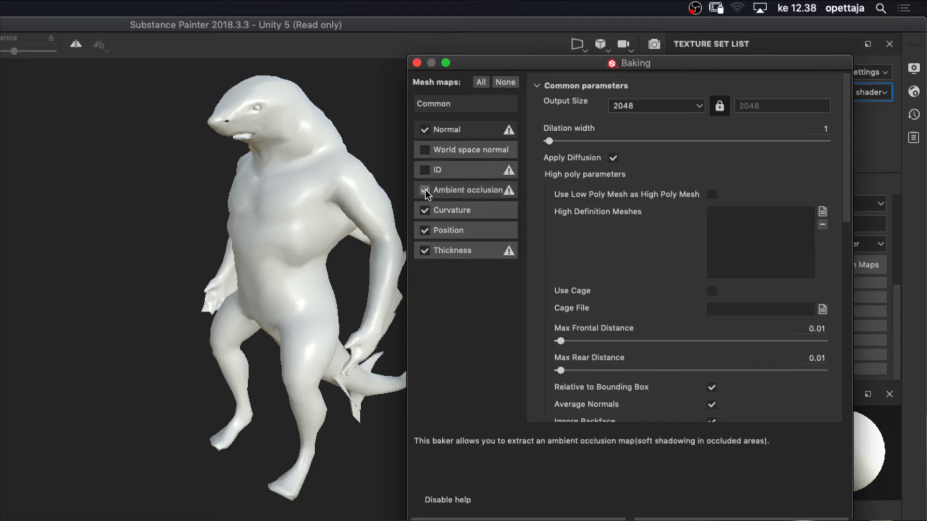
click(424, 211)
click(425, 231)
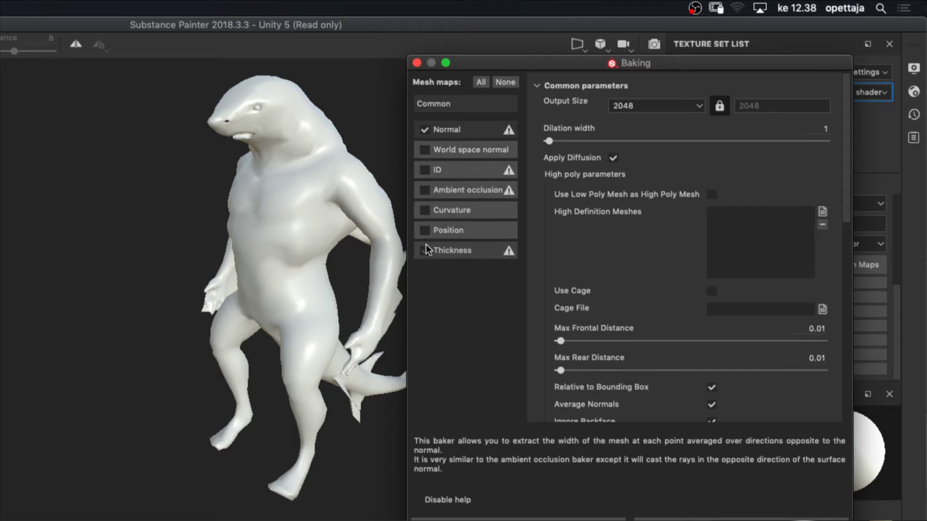
click(425, 247)
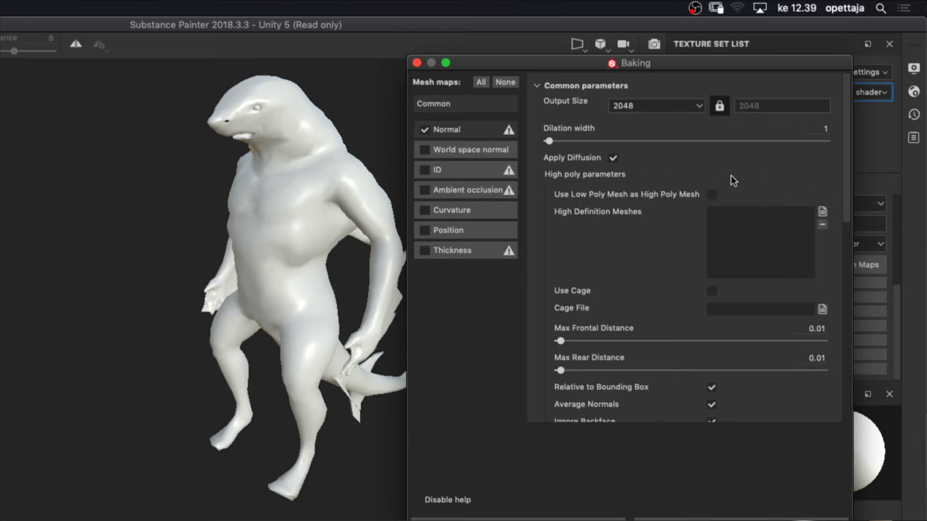
Find shark_highpoly_forSubstance.OBJ with the search term "forsubsta" and load it as the high definition mesh for baking
drag(767, 66, 756, 31)
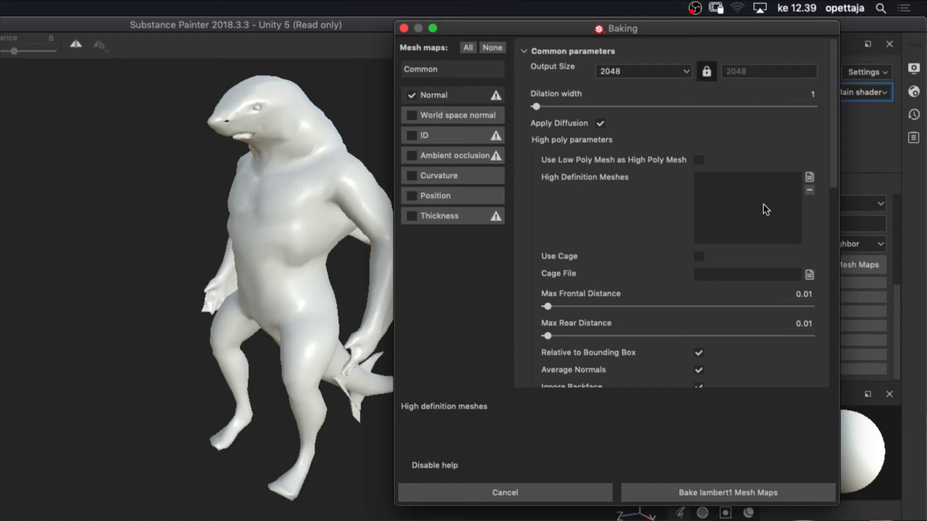
click(810, 177)
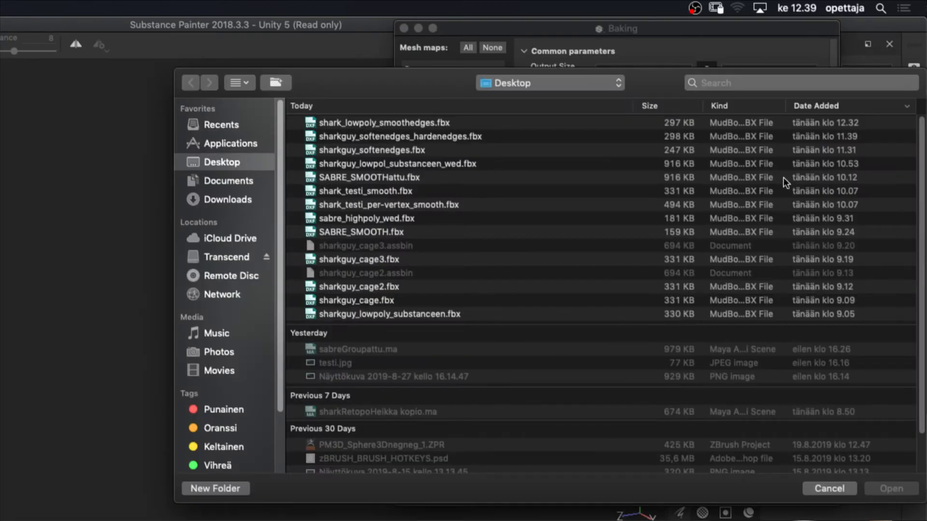
click(778, 87)
text(for)
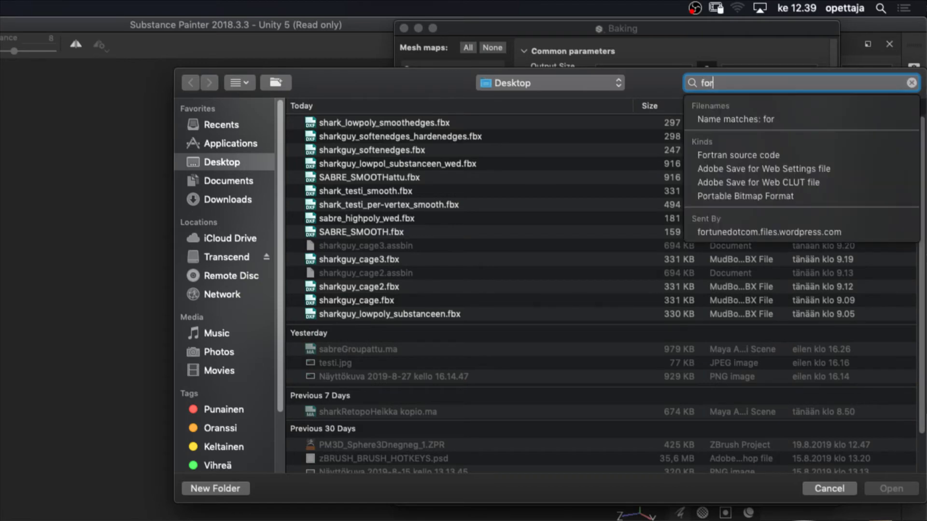
text(su)
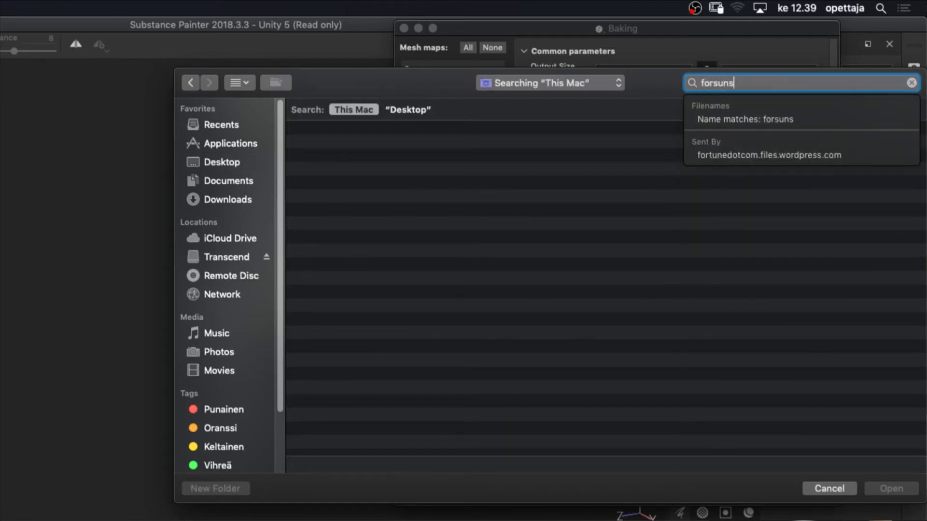
text(bsta)
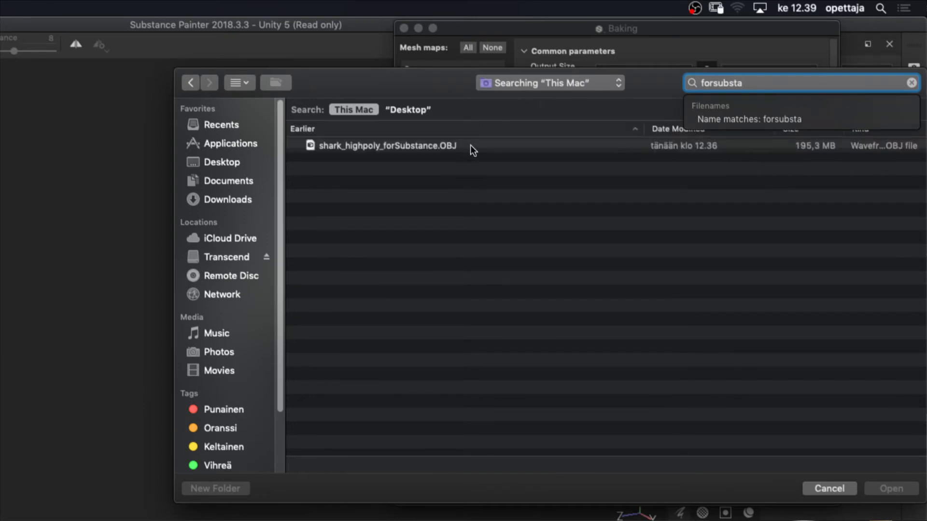
click(471, 145)
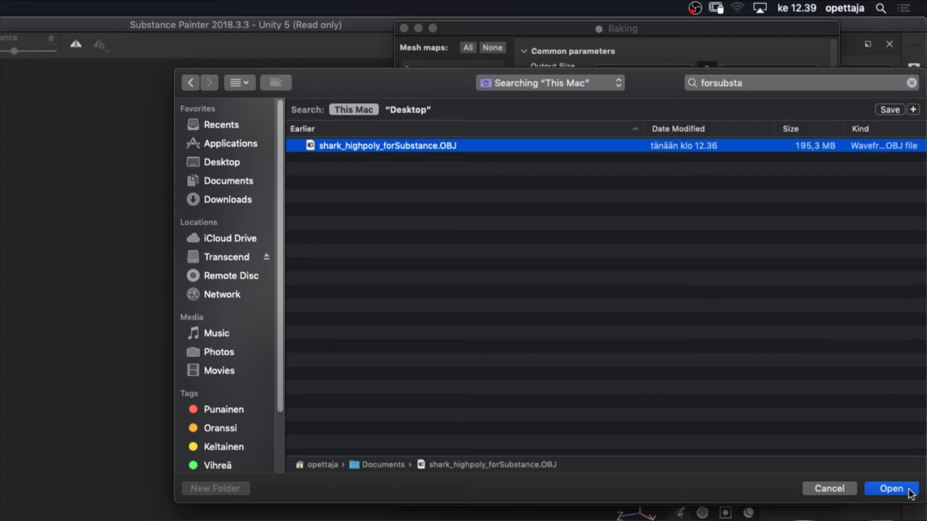
click(892, 489)
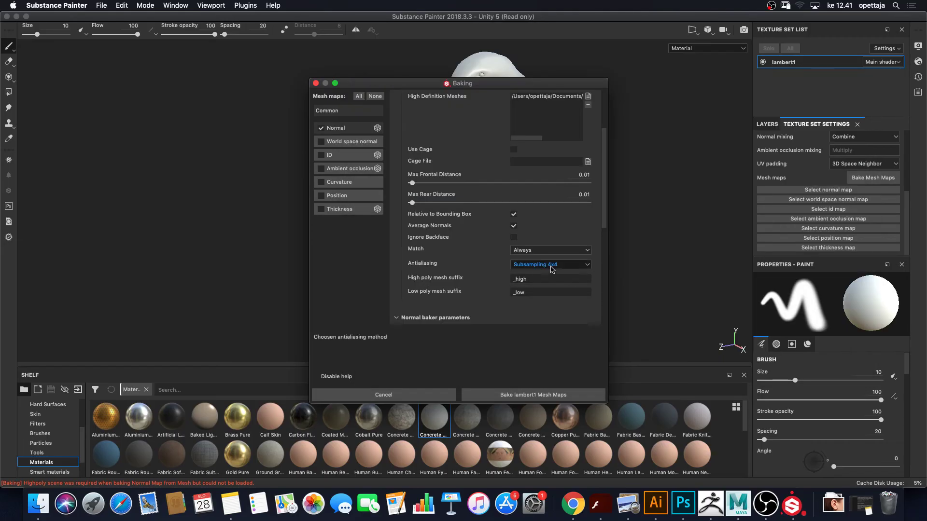
Bake the normal map for the lambert1 texture set and close the baking progress window
scroll(552, 309, down, 4)
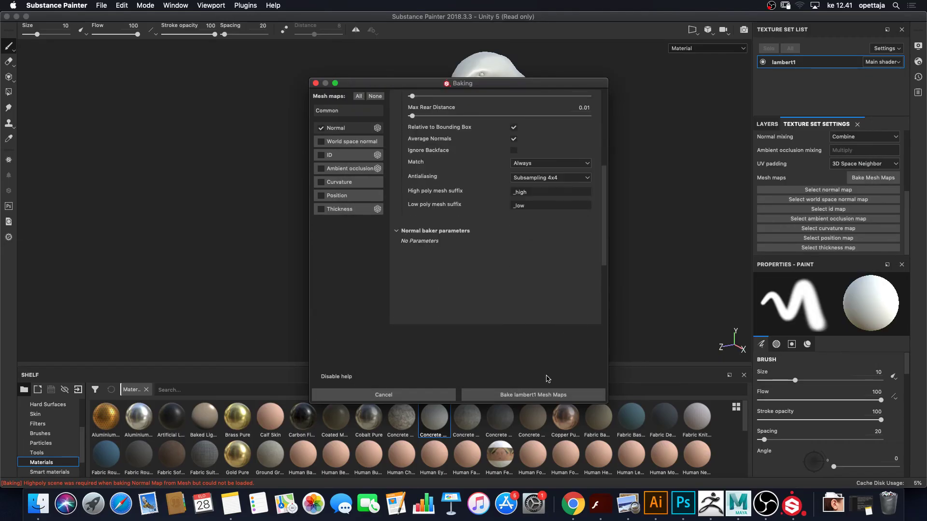
click(555, 394)
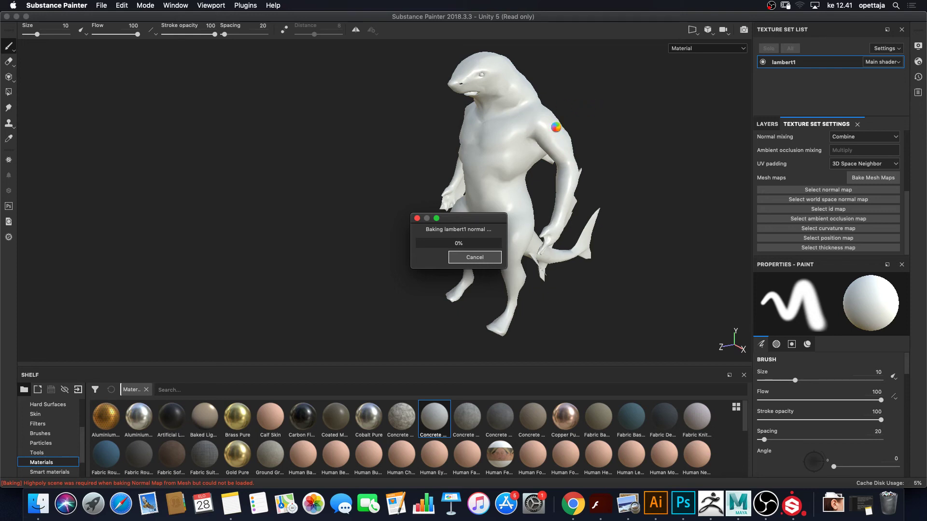
key(Return)
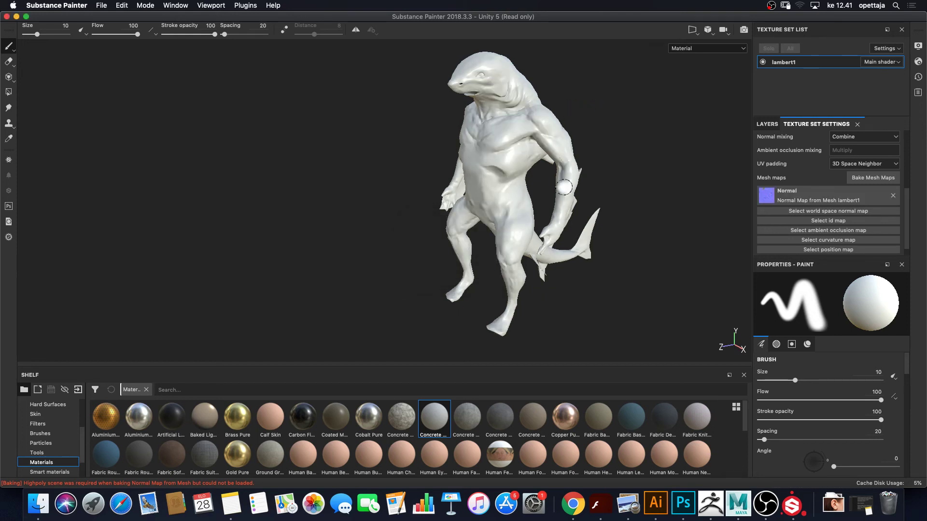
Examine the baked normal detail on the shark's torso and upper arm from close up and several angles
alt+scroll(606, 175, up, 5)
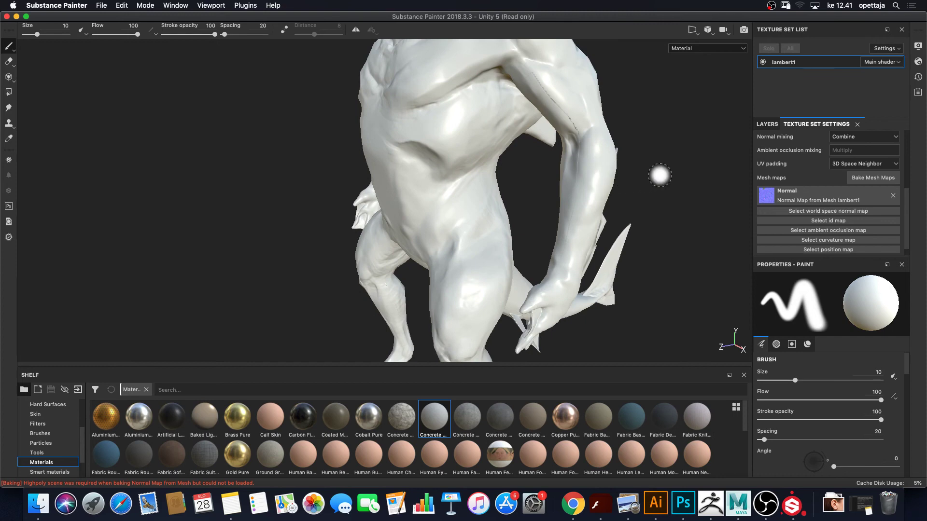
mouse_move(658, 176)
alt+mouse_down()
mouse_move(590, 137)
mouse_move(526, 124)
mouse_move(414, 155)
mouse_move(595, 255)
mouse_move(850, 181)
mouse_move(615, 180)
mouse_move(639, 140)
mouse_move(606, 159)
mouse_move(588, 134)
mouse_move(623, 109)
mouse_move(600, 297)
alt+mouse_up()
scroll(614, 155, up, 5)
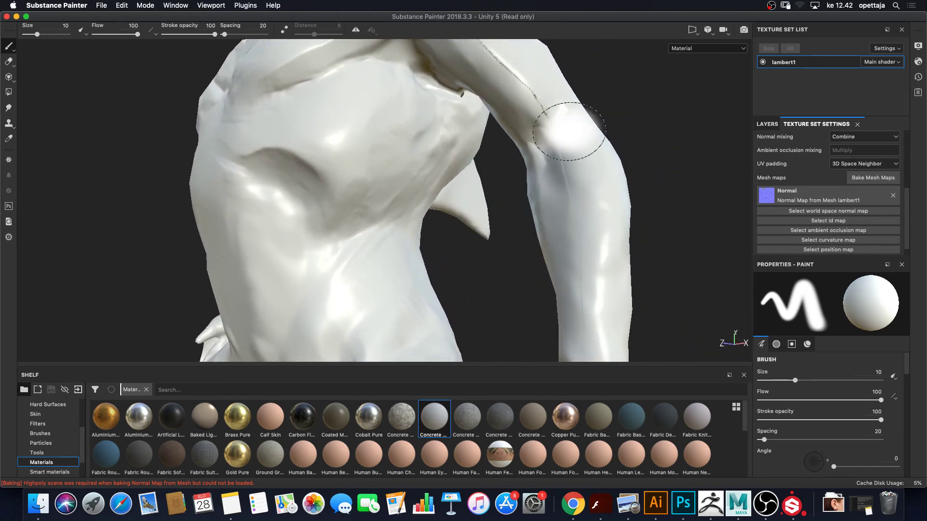
mouse_move(606, 77)
alt+mouse_down()
mouse_move(602, 138)
mouse_move(610, 128)
mouse_move(443, 167)
mouse_move(335, 149)
mouse_move(449, 118)
mouse_move(535, 128)
mouse_move(617, 182)
mouse_move(672, 157)
mouse_move(505, 154)
alt+mouse_up()
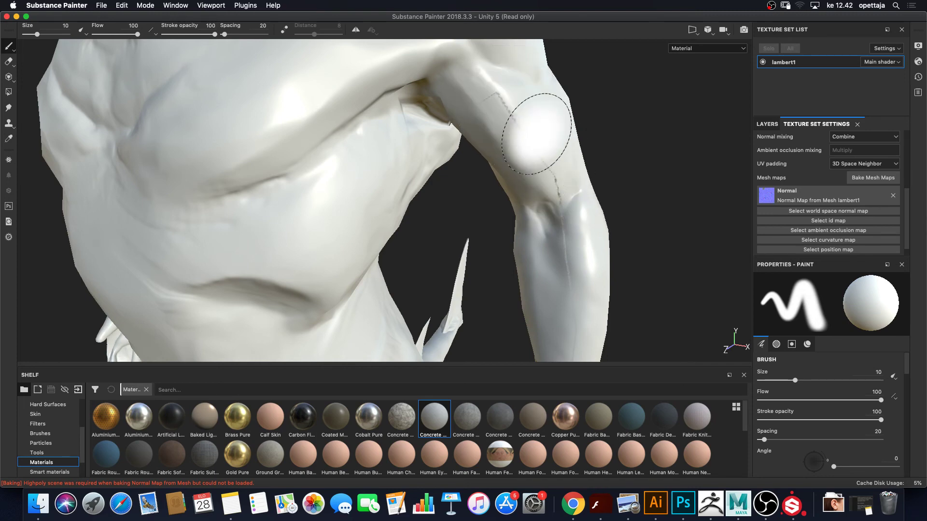
scroll(562, 177, down, 10)
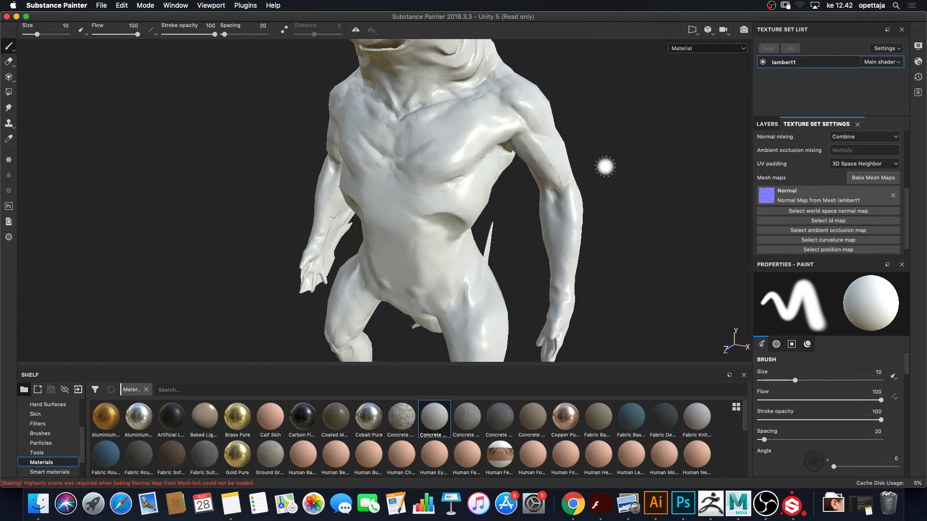
mouse_move(605, 166)
alt+mouse_down()
mouse_move(319, 152)
mouse_move(392, 160)
mouse_move(610, 89)
mouse_move(613, 137)
mouse_move(480, 182)
mouse_move(319, 158)
mouse_move(227, 174)
mouse_move(442, 140)
alt+mouse_up()
scroll(609, 138, up, 8)
mouse_move(604, 140)
alt+mouse_down()
mouse_move(668, 170)
mouse_move(679, 193)
mouse_move(489, 230)
mouse_move(327, 227)
mouse_move(532, 163)
alt+mouse_up()
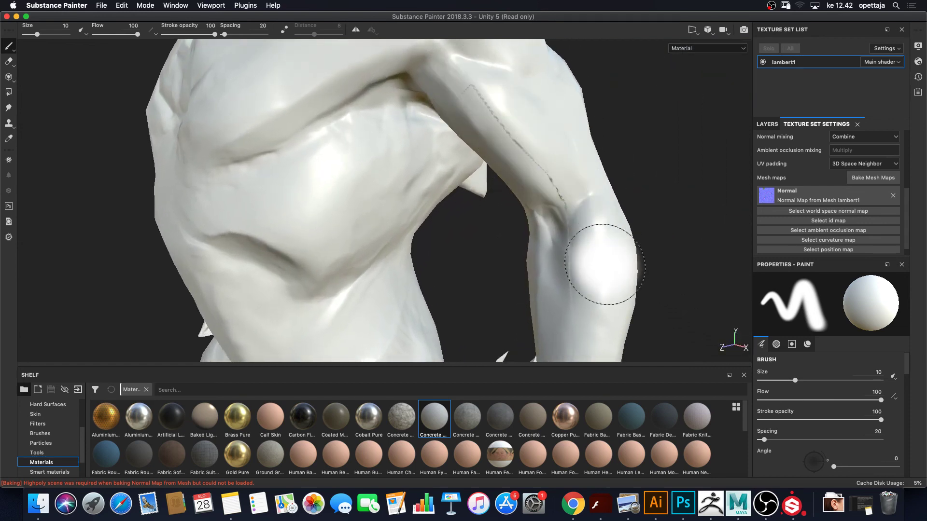
alt+drag(546, 122, 611, 248)
scroll(609, 248, down, 5)
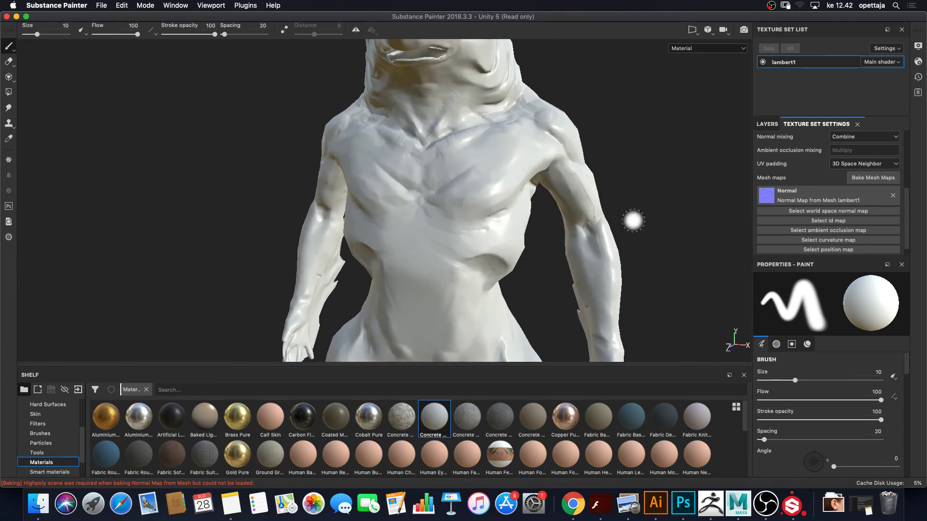
alt+drag(633, 218, 620, 207)
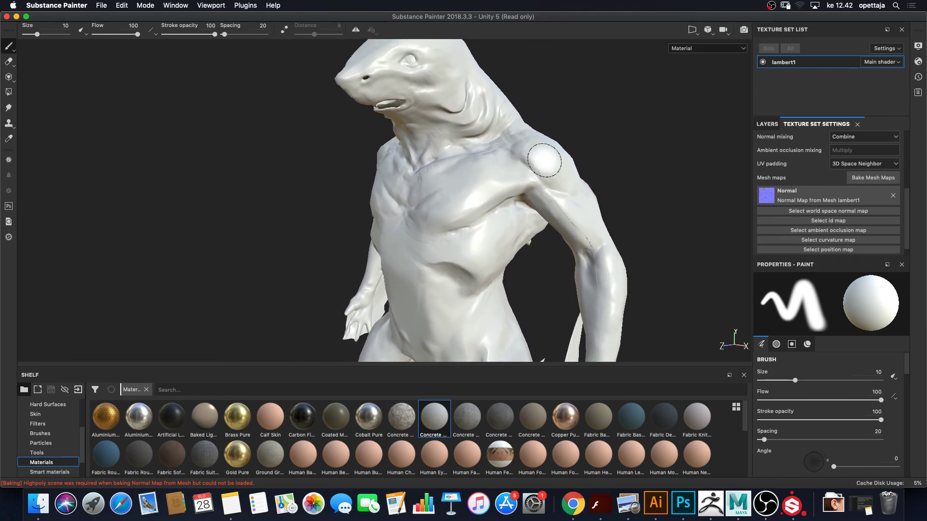
Display the Normal mesh map on the shark and inspect it from the front and the back
click(743, 49)
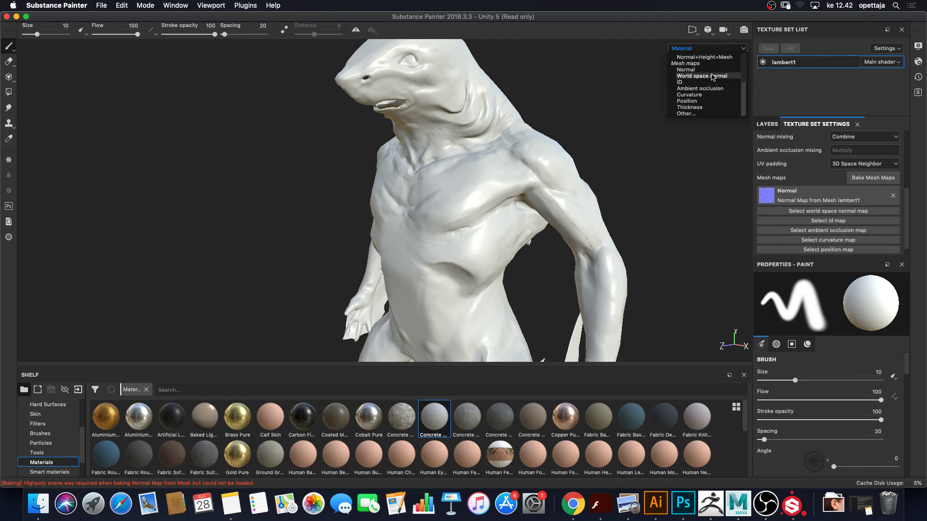
click(704, 70)
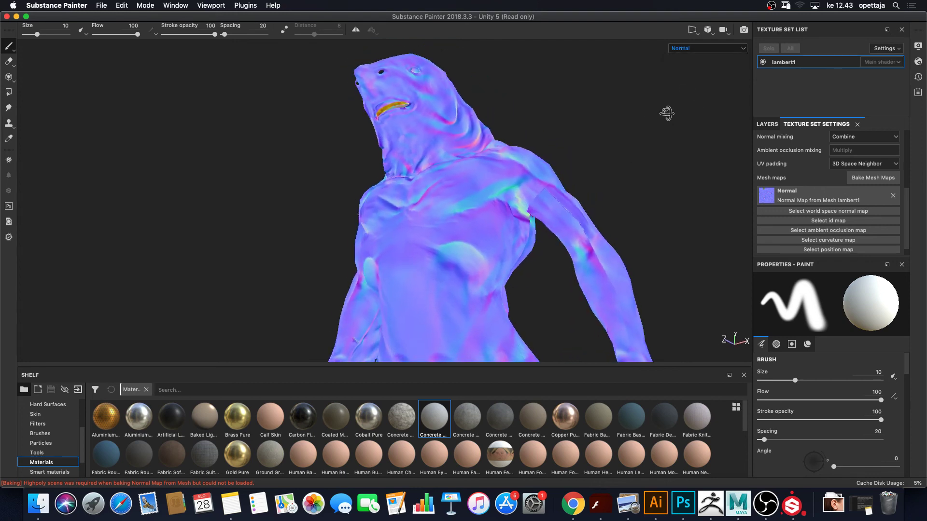
alt+drag(667, 113, 240, 91)
alt+drag(414, 242, 638, 49)
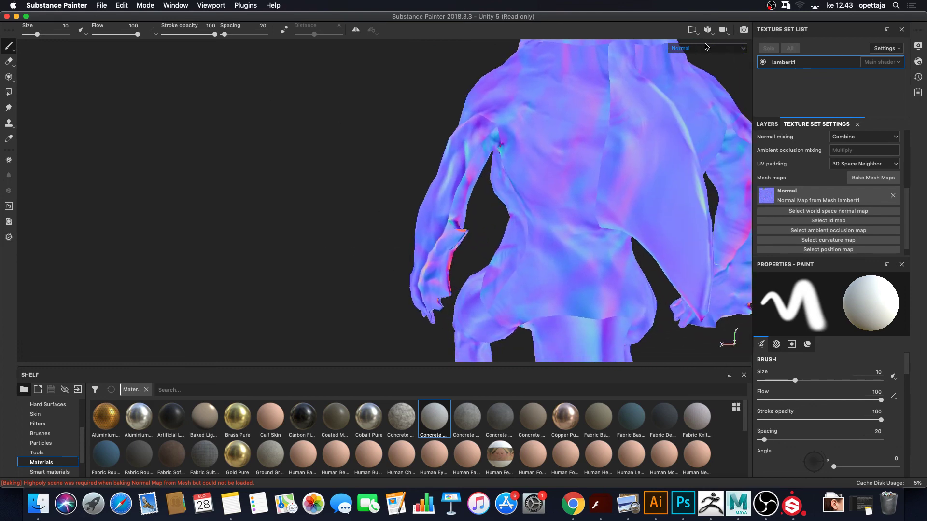
Return the shark to Material display and examine the baked detail on the forearm fin and full body
click(706, 48)
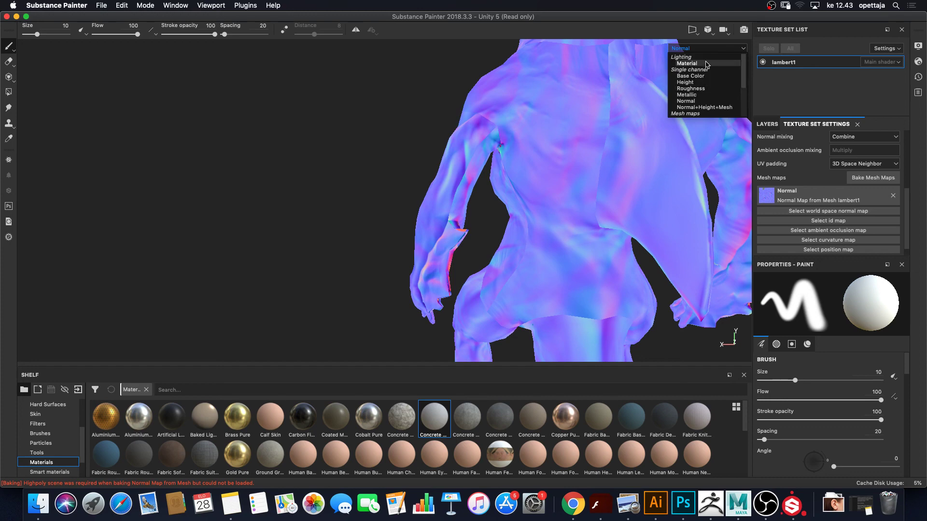
click(704, 67)
mouse_move(497, 217)
alt+mouse_down()
mouse_move(472, 244)
mouse_move(493, 289)
mouse_move(439, 213)
mouse_move(504, 200)
mouse_move(502, 209)
mouse_move(538, 182)
alt+mouse_up()
scroll(472, 244, up, 5)
scroll(493, 289, up, 5)
scroll(492, 289, down, 5)
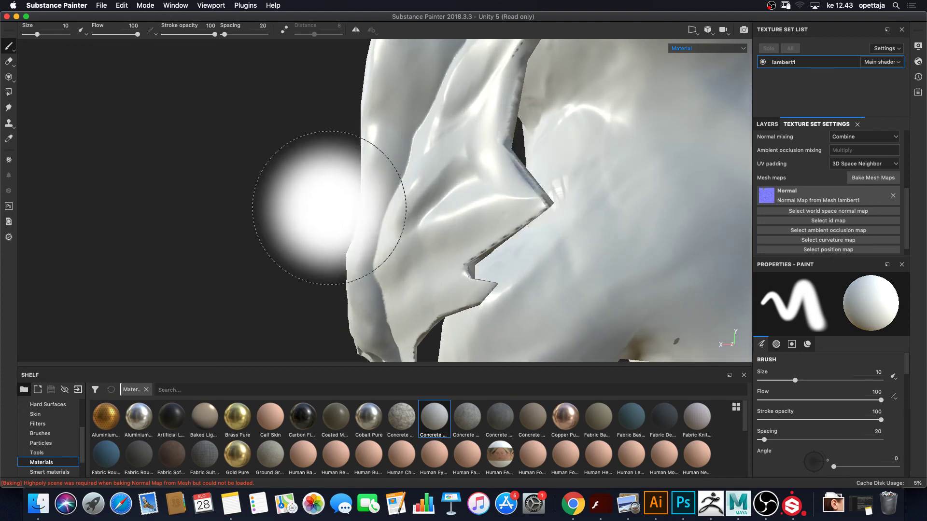
mouse_move(320, 187)
alt+mouse_down()
mouse_move(497, 213)
mouse_move(673, 214)
mouse_move(717, 250)
mouse_move(694, 265)
mouse_move(692, 217)
mouse_move(681, 215)
mouse_move(631, 230)
mouse_move(576, 269)
alt+mouse_up()
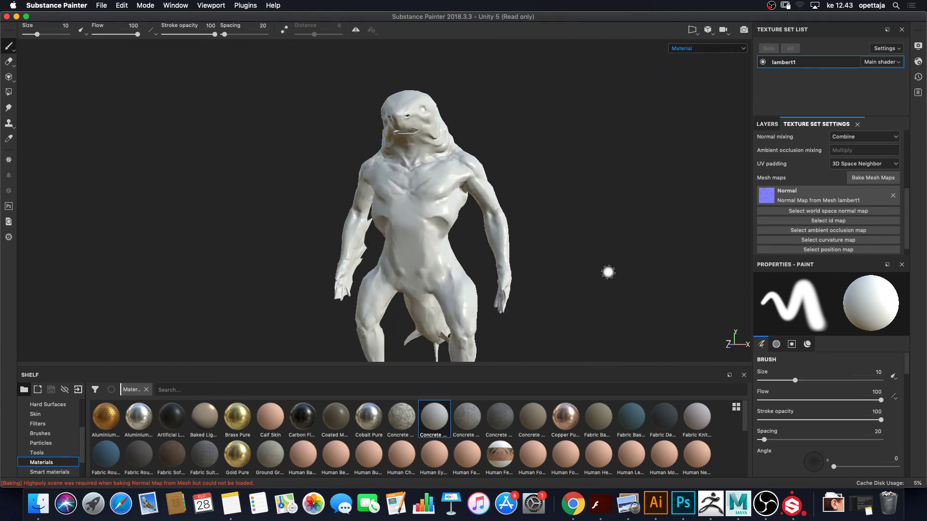
alt+middle_drag(586, 213, 585, 196)
Show the layers of the texture set and apply the Brass Pure material to the whole shark
click(763, 124)
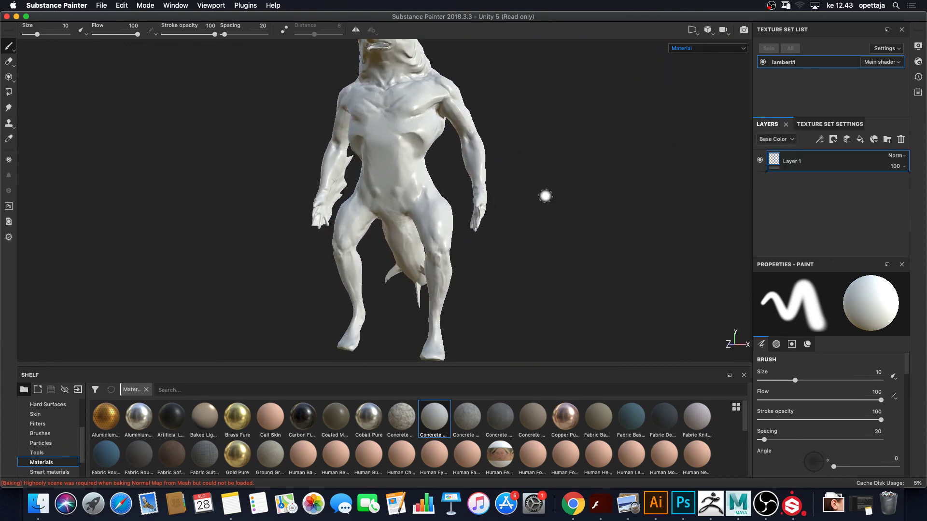
alt+drag(569, 184, 525, 204)
mouse_move(434, 220)
alt+mouse_down()
mouse_move(511, 269)
mouse_move(309, 295)
mouse_move(373, 176)
mouse_move(709, 225)
mouse_move(511, 224)
mouse_move(356, 190)
mouse_move(420, 217)
mouse_move(449, 202)
mouse_move(446, 214)
alt+mouse_up()
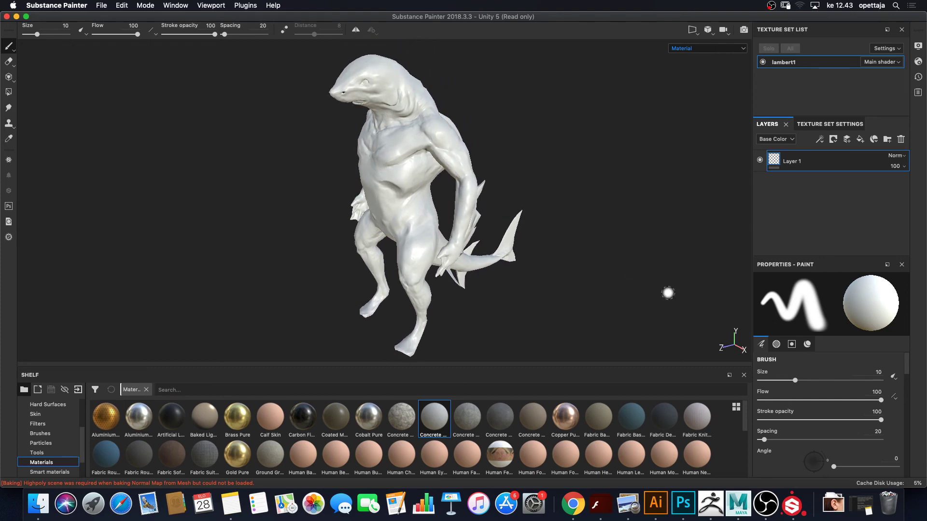
drag(236, 429, 390, 182)
alt+drag(272, 274, 310, 288)
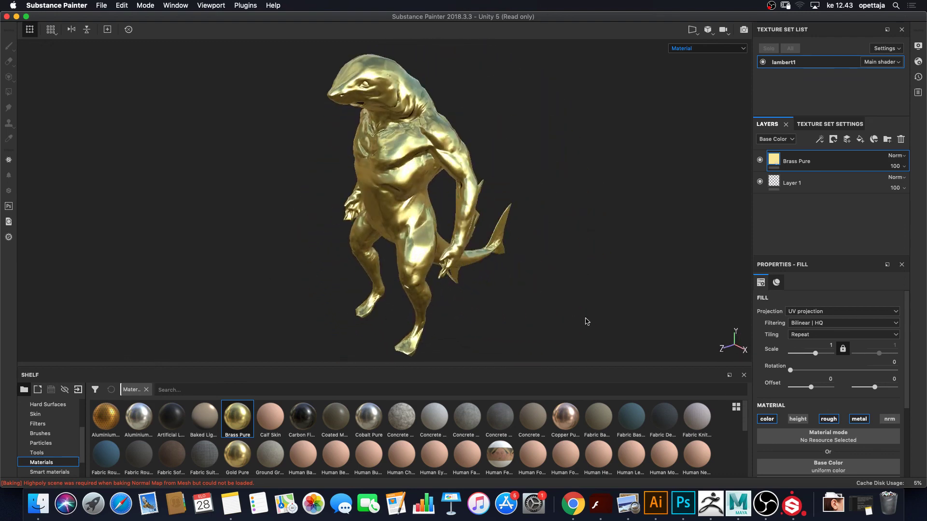
click(766, 505)
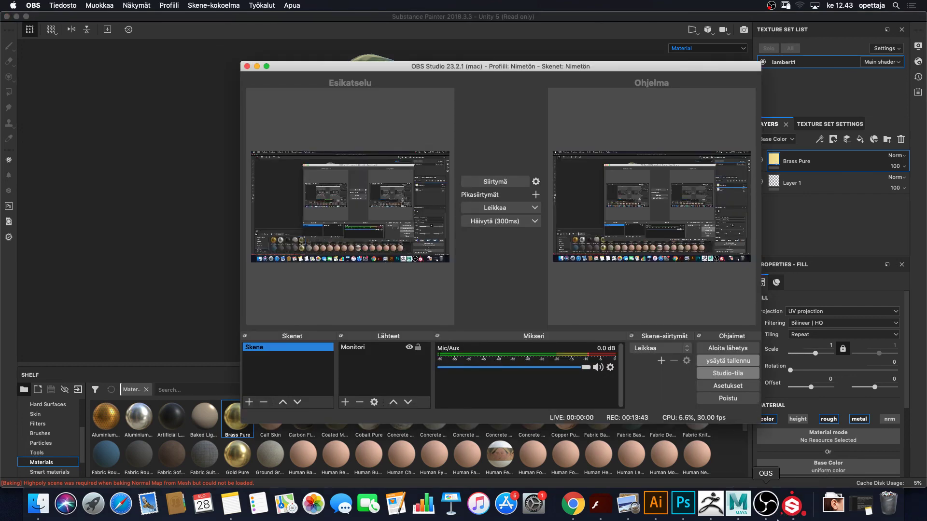